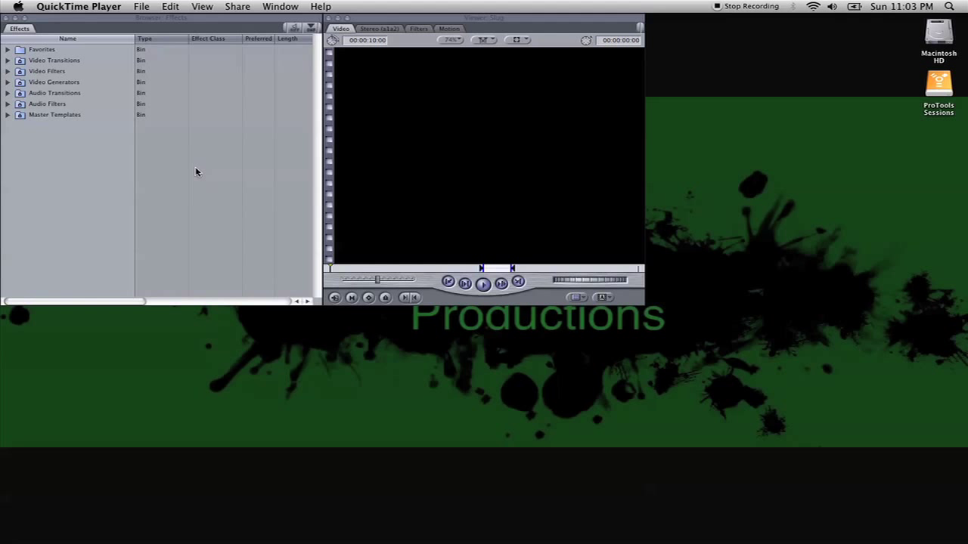
# Step: Switch to Final Cut Pro and create a new project, Untitled Project 1, with Sequence 1
pyautogui.click(141, 6)
pyautogui.click(65, 115)
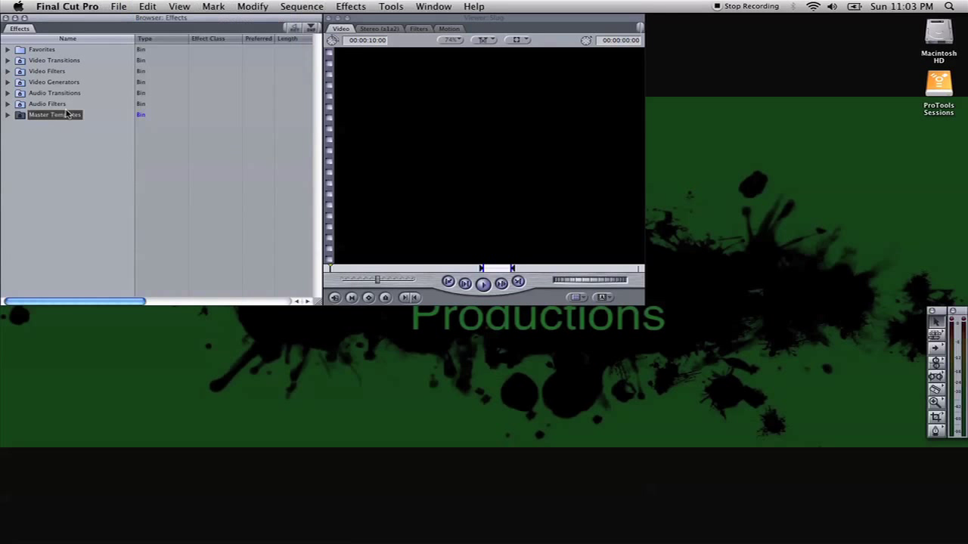
pyautogui.click(110, 154)
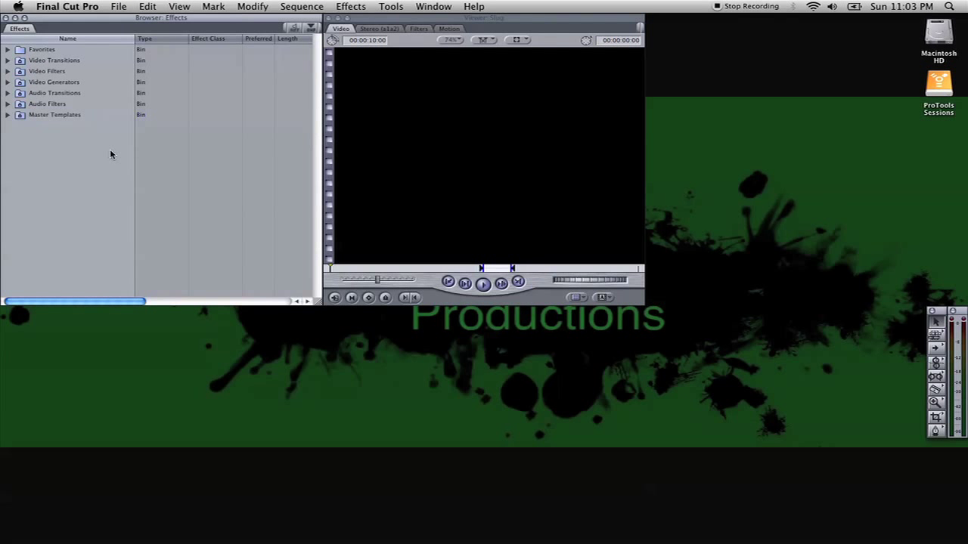
pyautogui.click(119, 7)
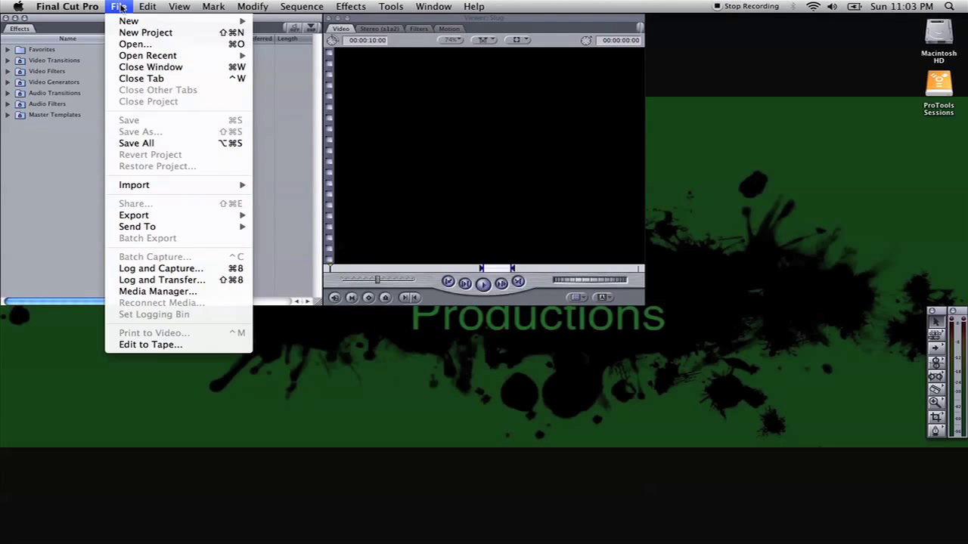
pyautogui.click(150, 34)
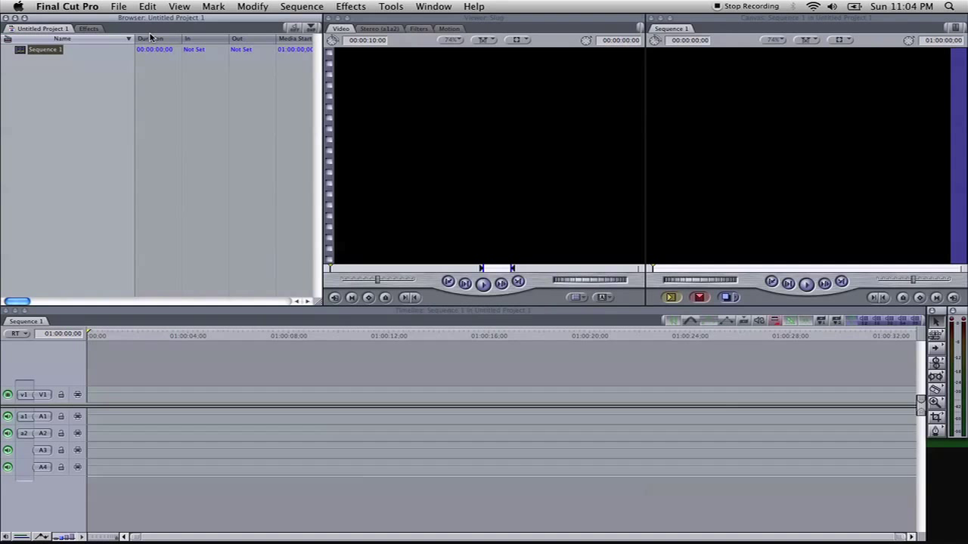
pyautogui.click(120, 7)
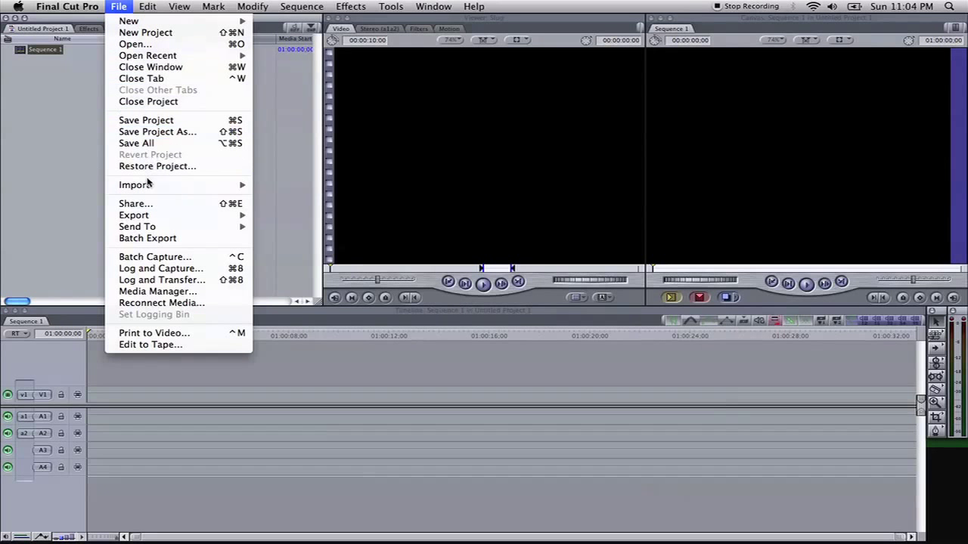
# Step: Start a file import and browse to Documents > you tube > ProTools APP Tutorial
pyautogui.moveTo(149, 185)
pyautogui.click(302, 189)
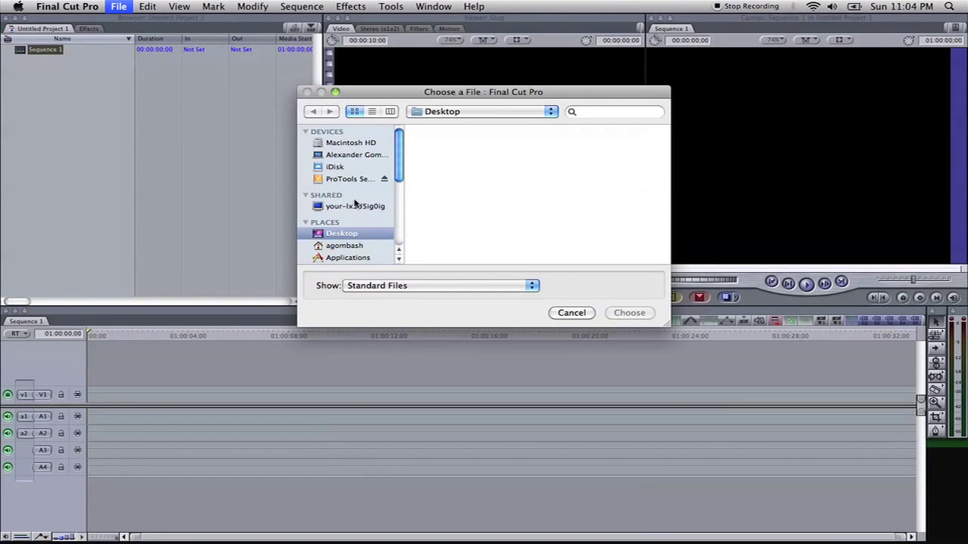
pyautogui.scroll(-5, 352, 223)
pyautogui.scroll(-2, 352, 222)
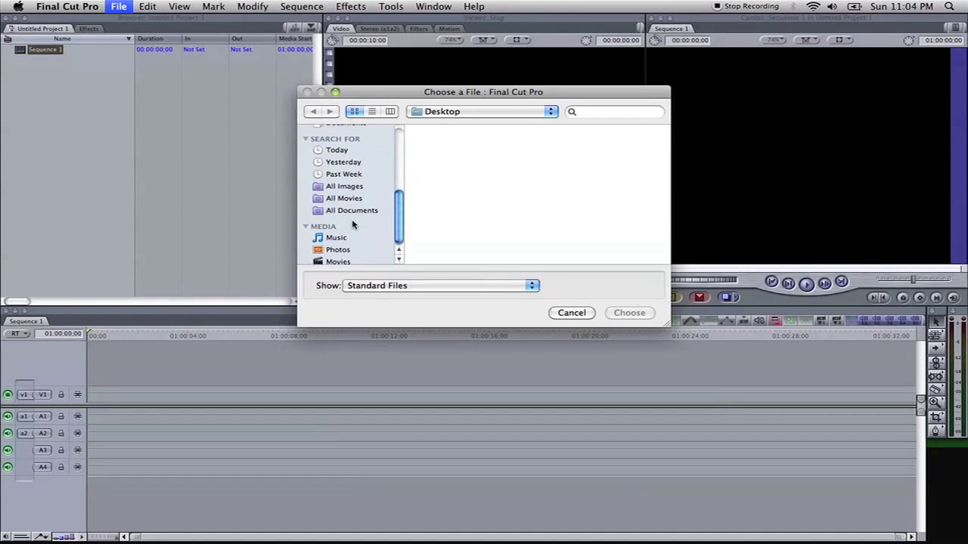
pyautogui.scroll(5, 352, 222)
pyautogui.click(348, 198)
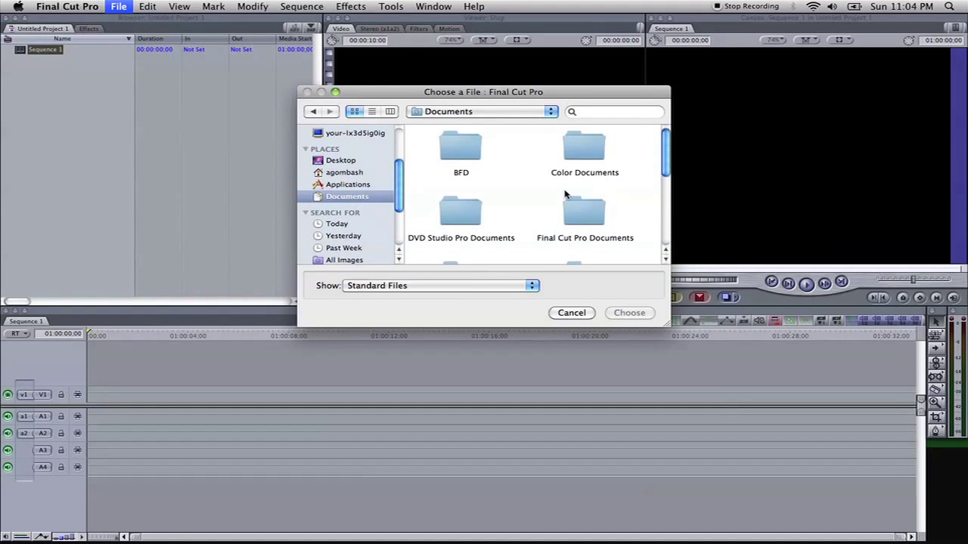
pyautogui.scroll(-5, 567, 193)
pyautogui.doubleClick(602, 236)
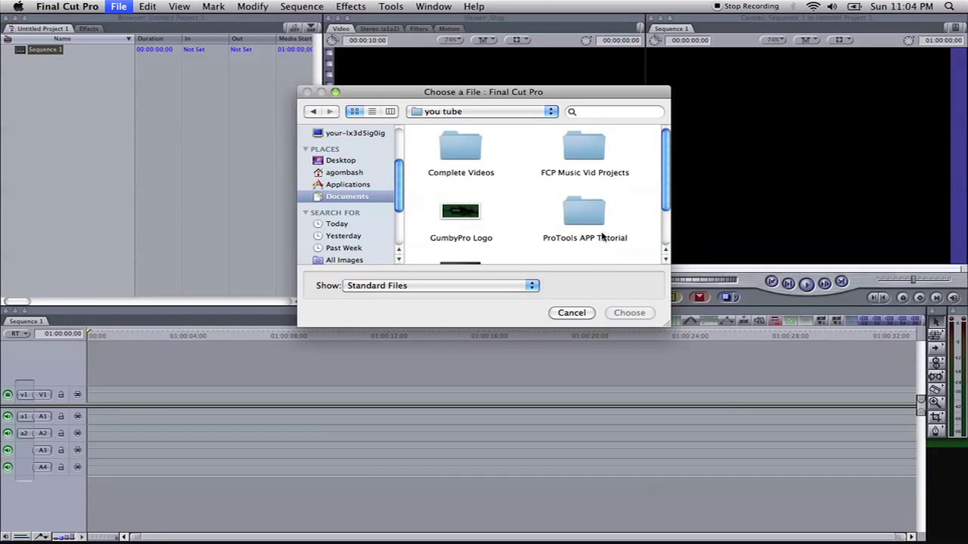
pyautogui.scroll(-2, 541, 165)
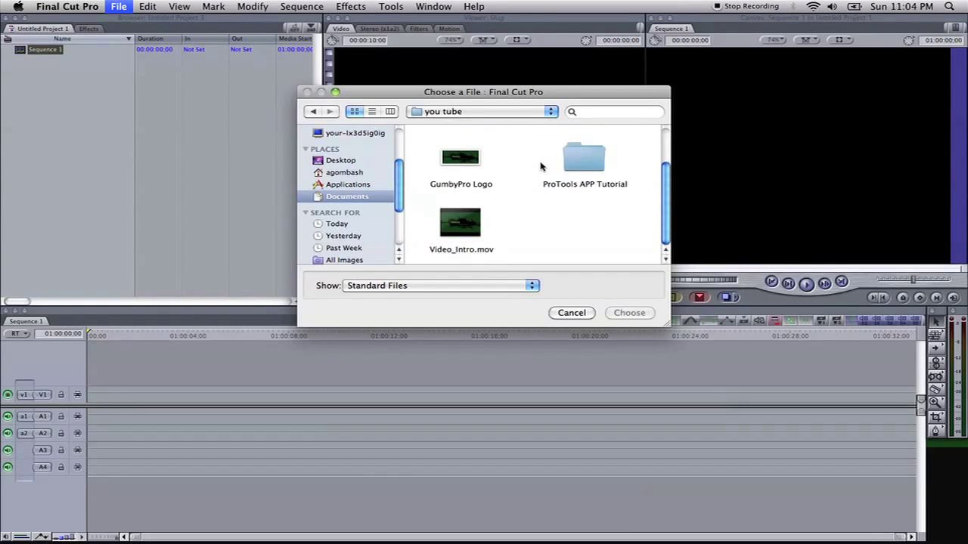
pyautogui.scroll(2, 539, 164)
pyautogui.doubleClick(568, 215)
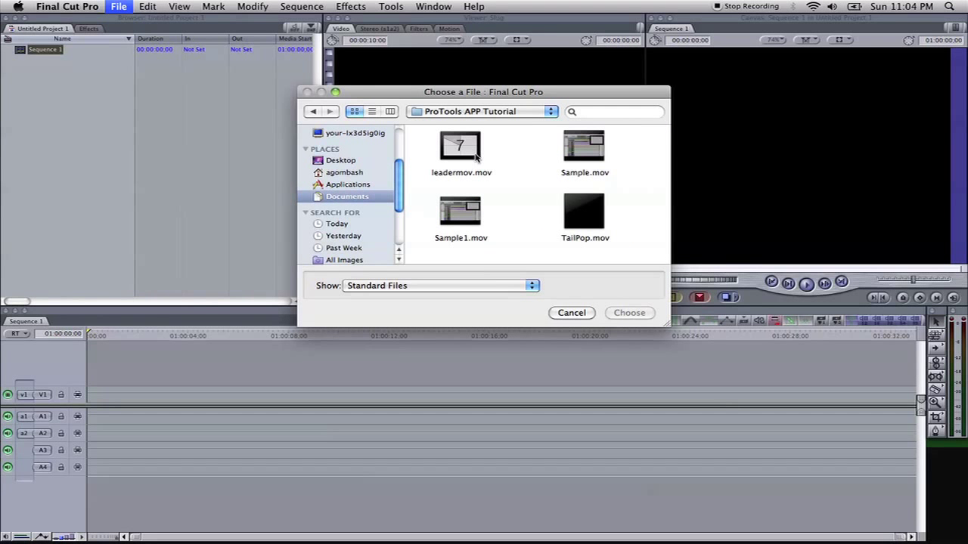
# Step: Select leadermov.mov, Sample1.mov and TailPop.mov and import them
pyautogui.click(475, 175)
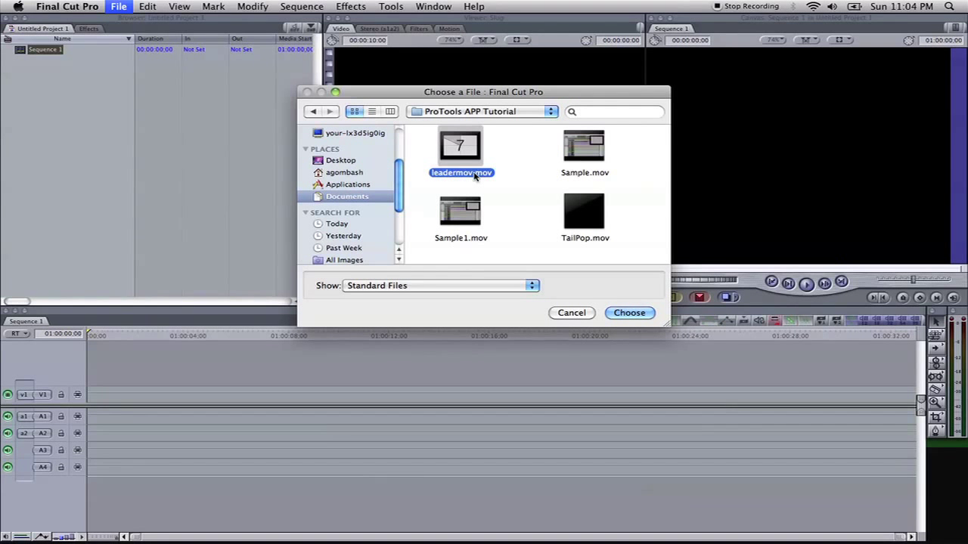
pyautogui.keyDown('super'); pyautogui.click(575, 174); pyautogui.keyUp('super')
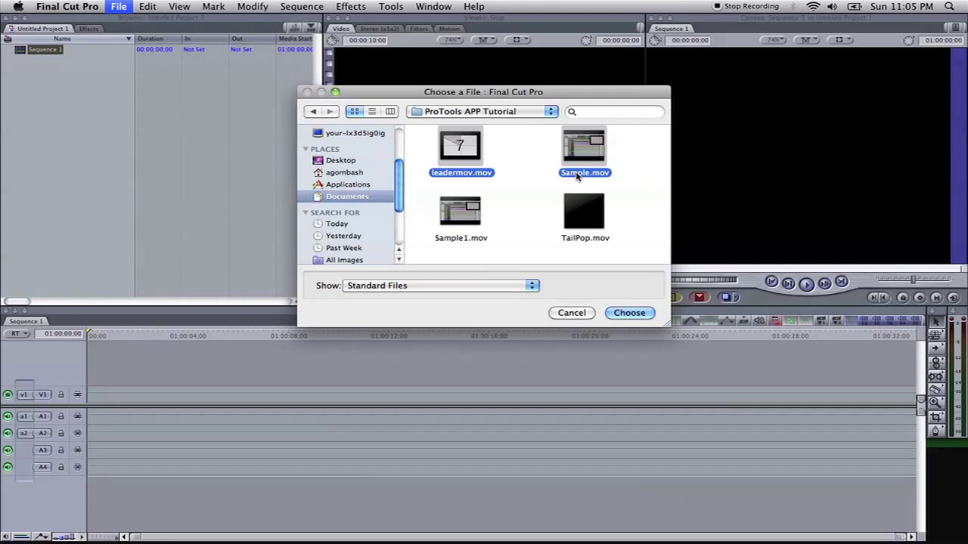
pyautogui.click(555, 181)
pyautogui.click(462, 179)
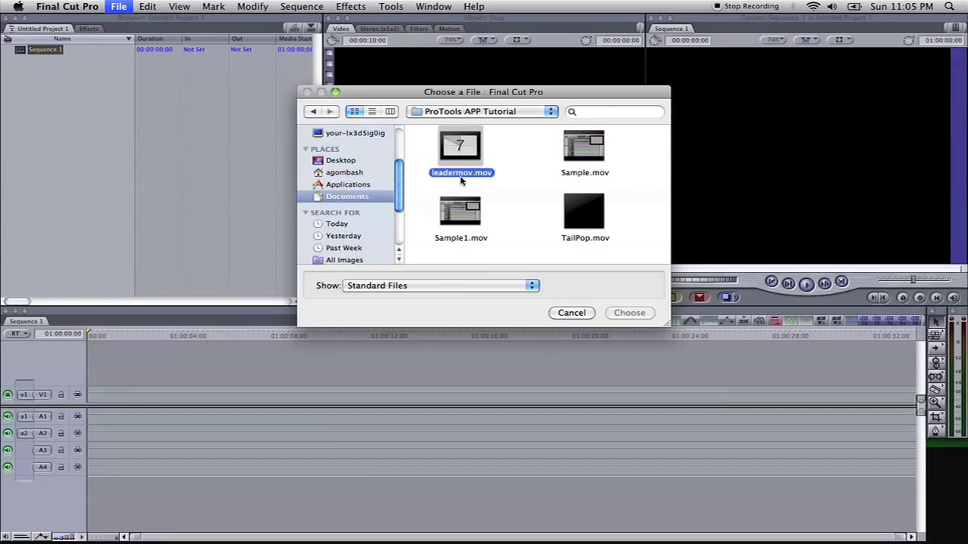
pyautogui.keyDown('super'); pyautogui.click(461, 200); pyautogui.keyUp('super')
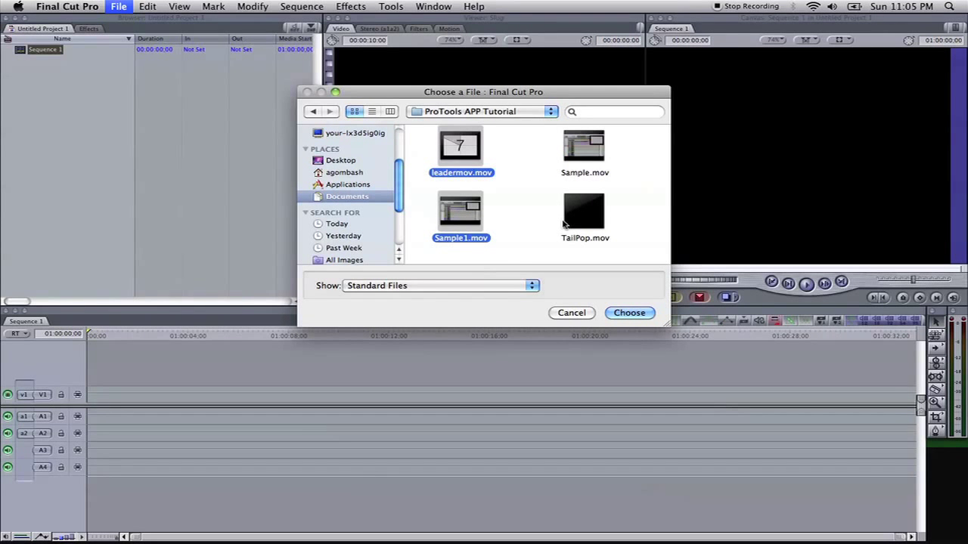
pyautogui.keyDown('super'); pyautogui.click(563, 223); pyautogui.keyUp('super')
pyautogui.click(630, 313)
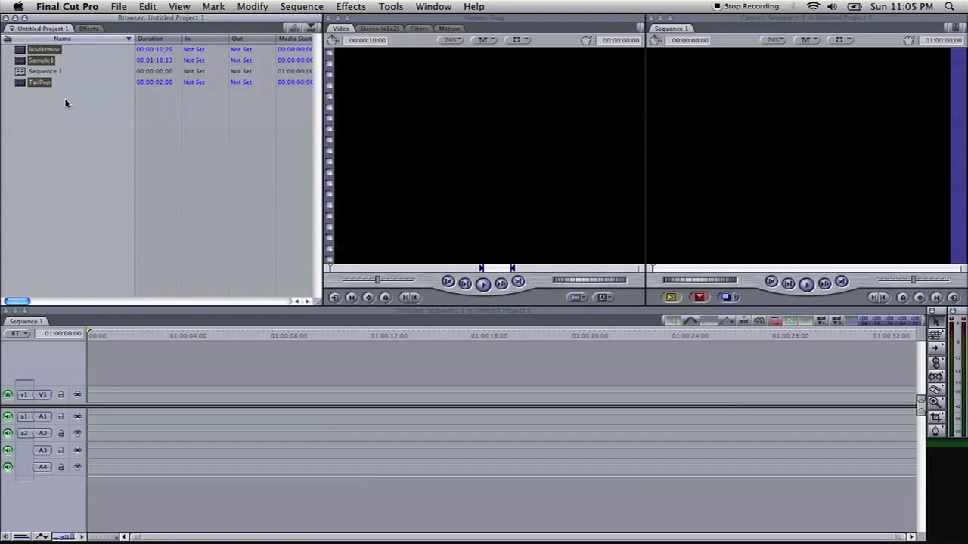
# Step: Place leadermov at the start of V1, match sequence settings, then add Sample1 after it
pyautogui.click(74, 98)
pyautogui.click(43, 50)
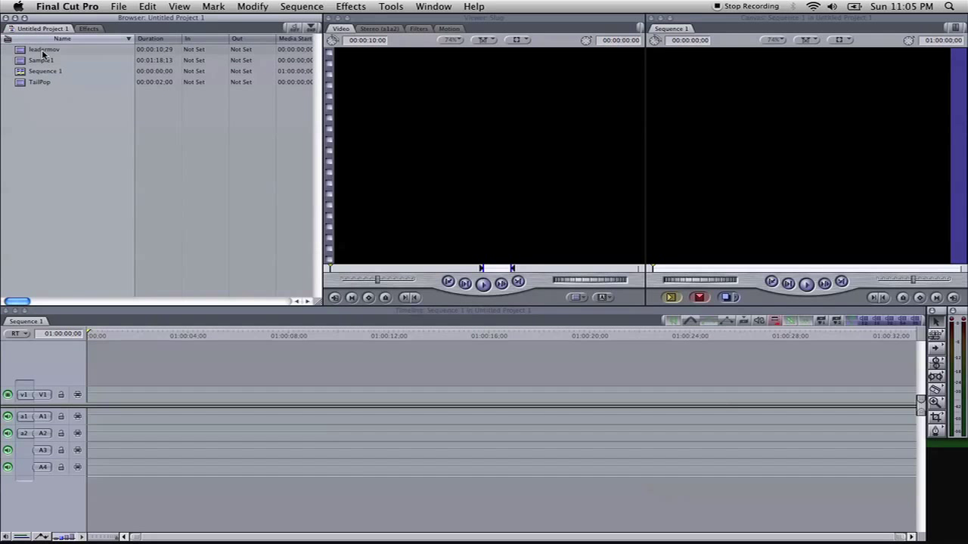
pyautogui.moveTo(43, 52); pyautogui.dragTo(102, 391)
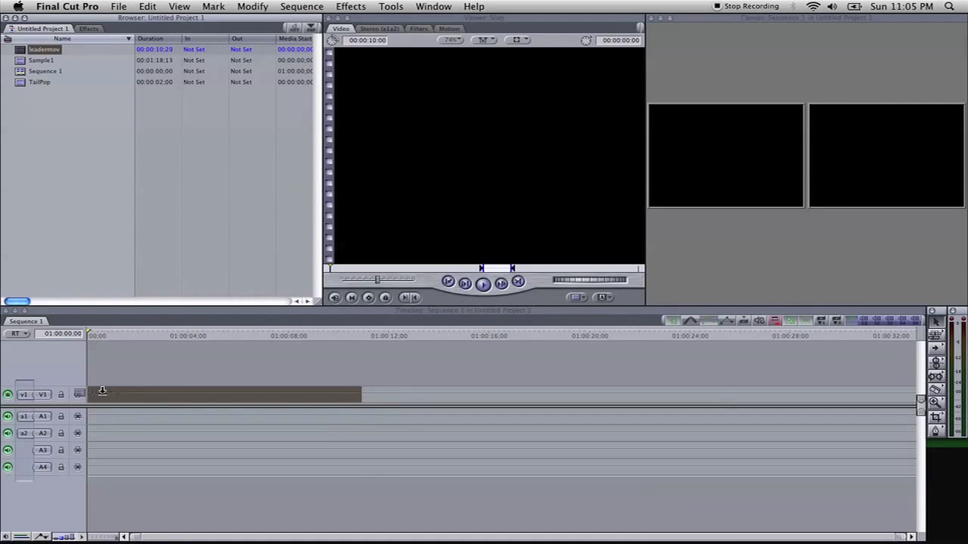
pyautogui.moveTo(102, 390); pyautogui.dragTo(102, 394)
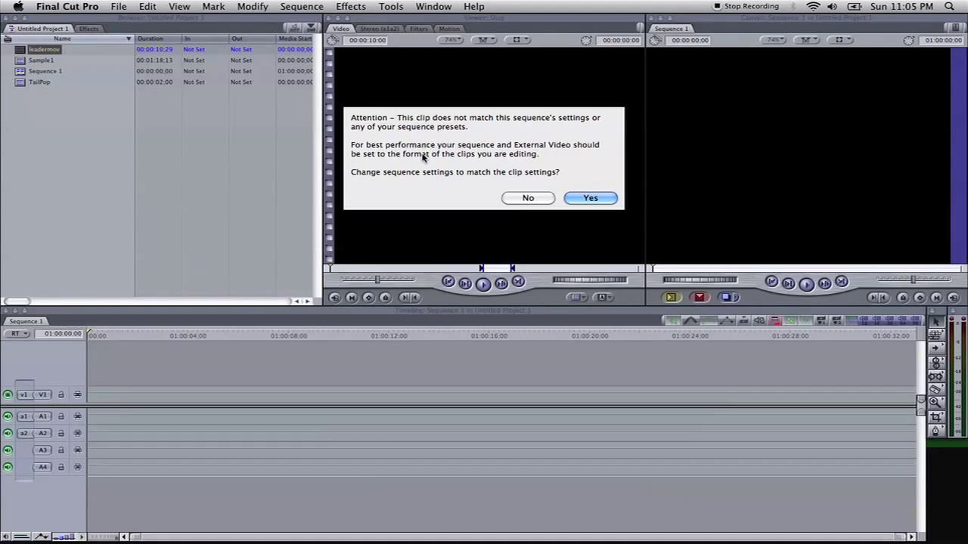
pyautogui.click(578, 198)
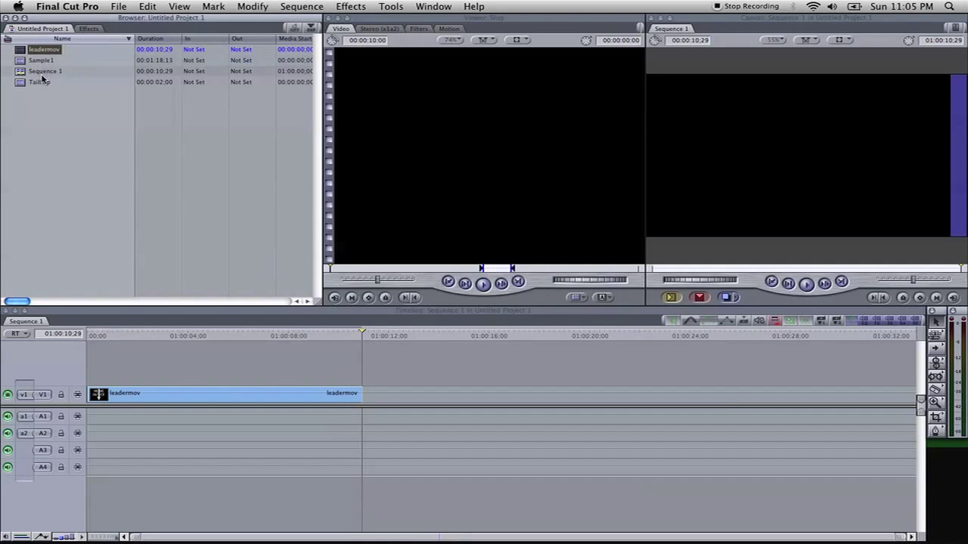
pyautogui.moveTo(40, 63); pyautogui.dragTo(374, 393)
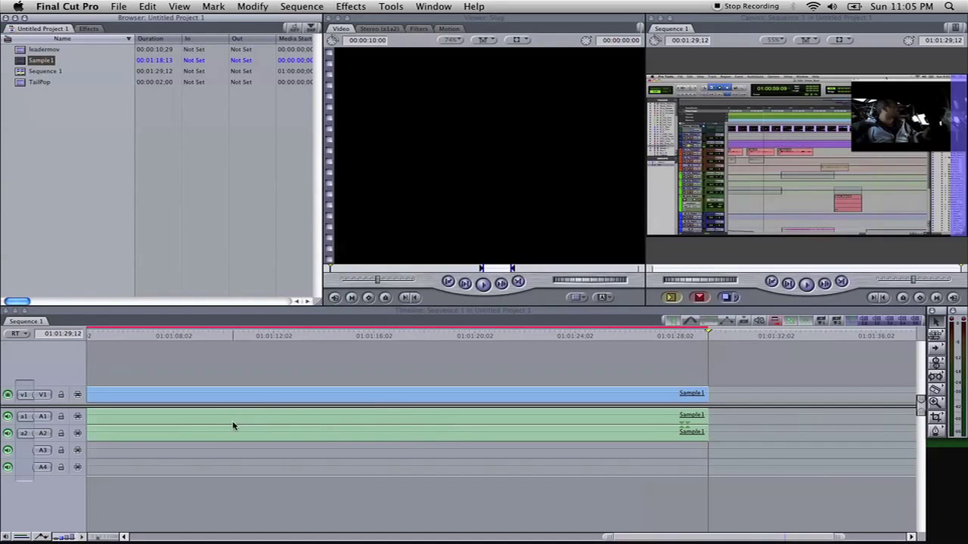
# Step: Drag TailPop onto V1 right after Sample1, extending Sequence 1 to 1:31:12
pyautogui.hscroll(-5, 341, 417)
pyautogui.hscroll(-5, 340, 417)
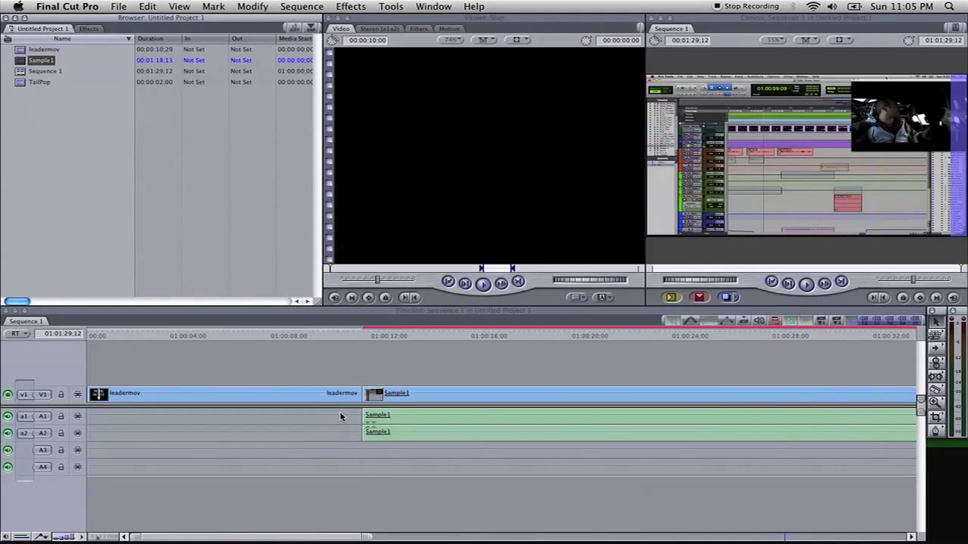
pyautogui.hscroll(-3, 340, 417)
pyautogui.hscroll(3, 340, 417)
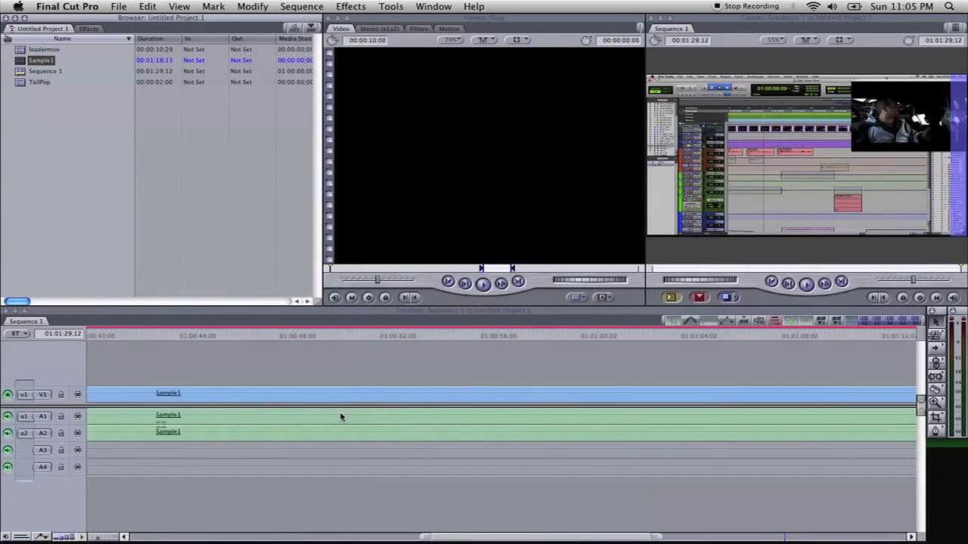
pyautogui.hscroll(10, 341, 416)
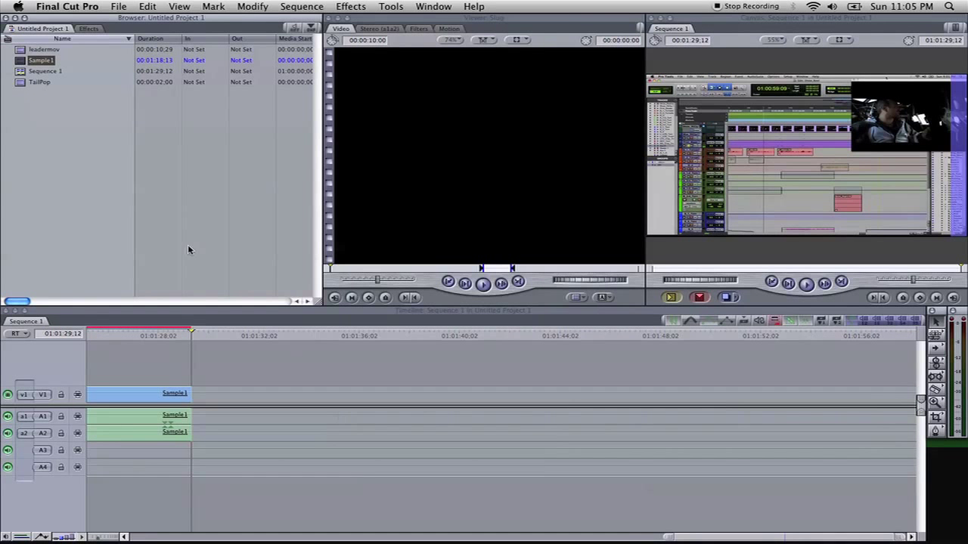
pyautogui.click(36, 83)
pyautogui.moveTo(36, 83); pyautogui.dragTo(209, 391)
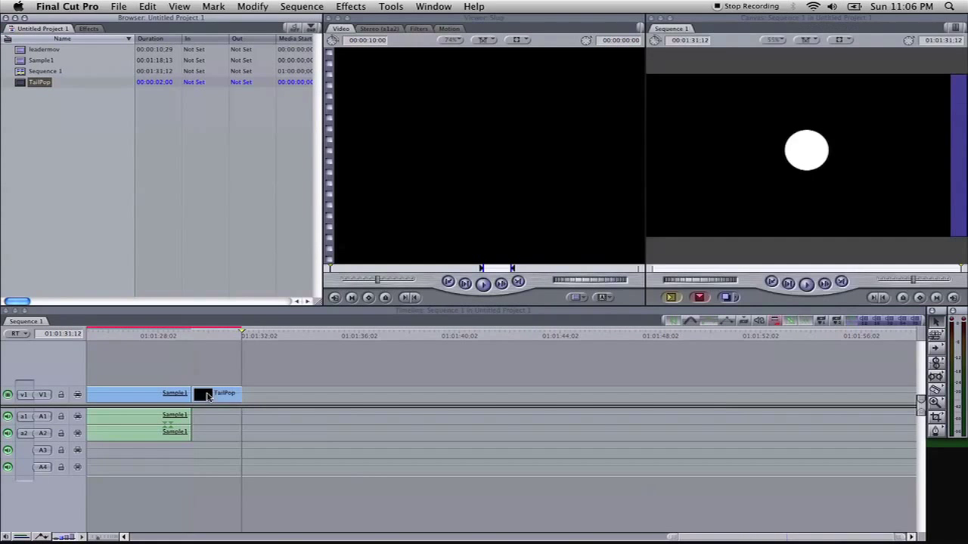
pyautogui.hscroll(-5, 221, 378)
pyautogui.hscroll(-10, 221, 378)
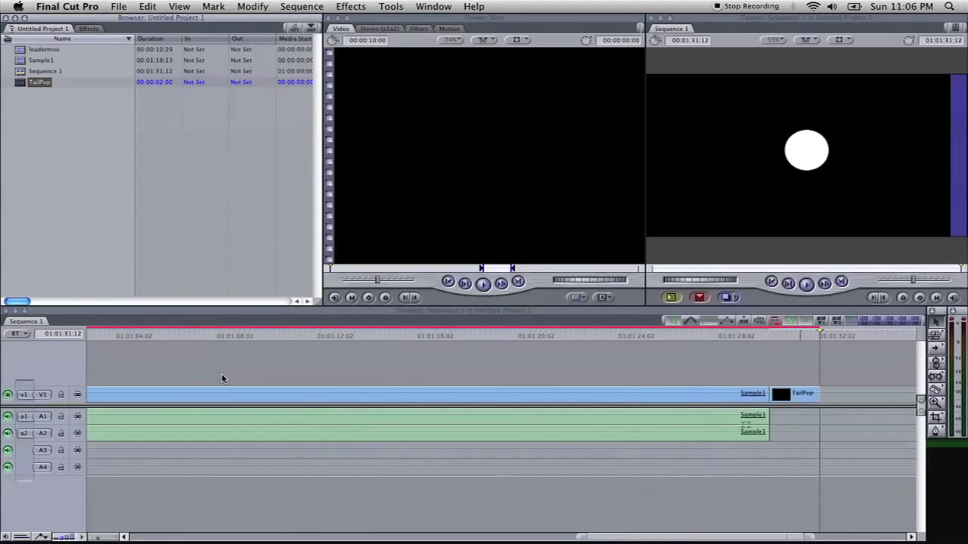
pyautogui.hscroll(-2, 222, 378)
pyautogui.hscroll(-20, 221, 378)
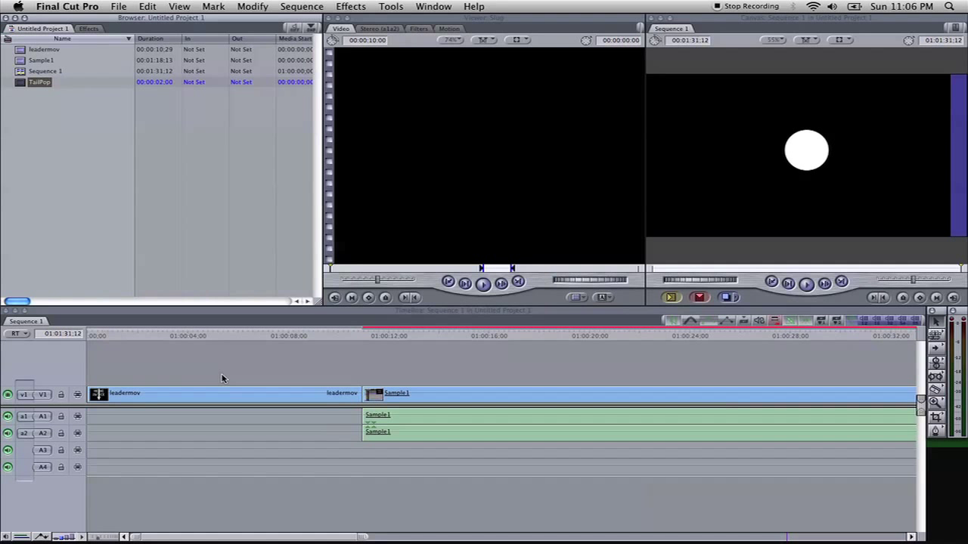
pyautogui.hscroll(15, 222, 378)
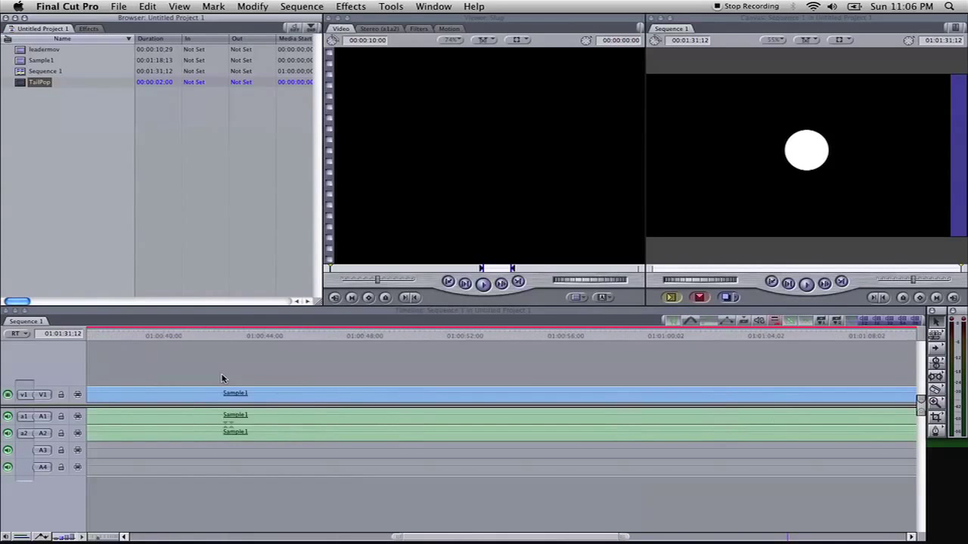
pyautogui.hscroll(15, 222, 378)
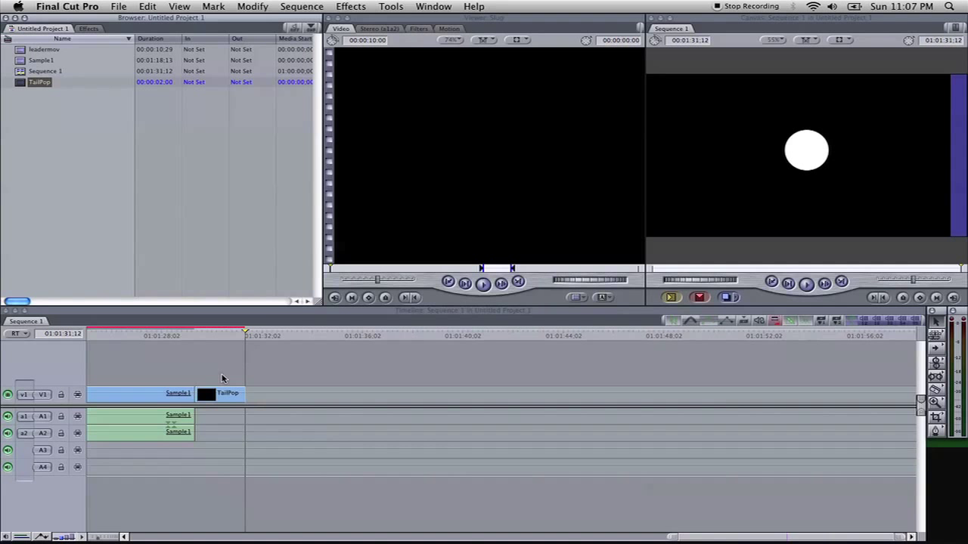
# Step: Mark an In point at 01:00:00:00 at the start of the sequence
pyautogui.hscroll(-15, 222, 378)
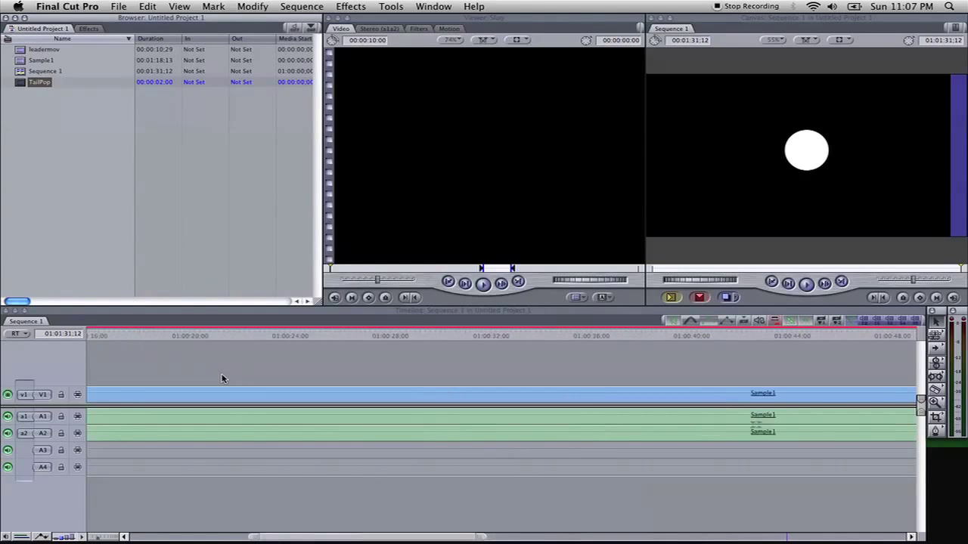
pyautogui.hscroll(-5, 222, 378)
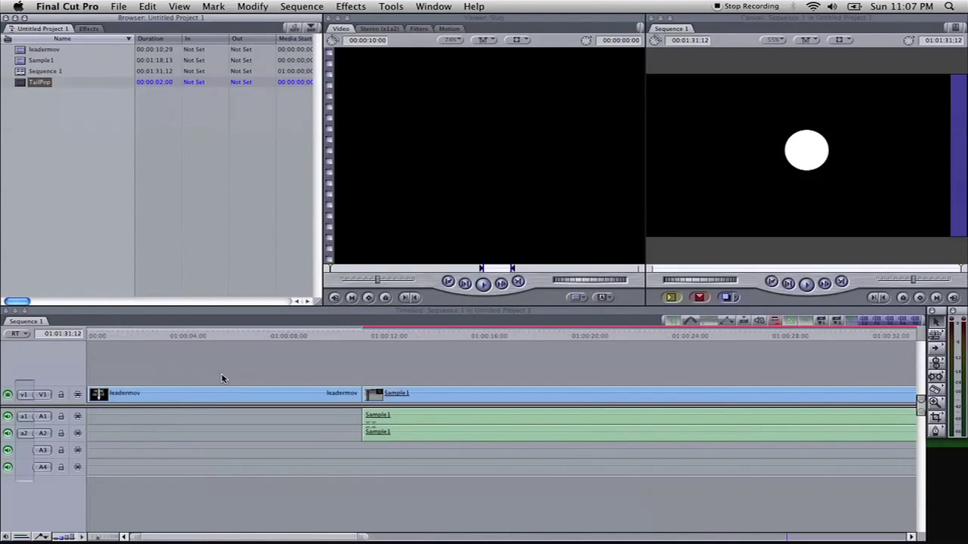
pyautogui.click(105, 335)
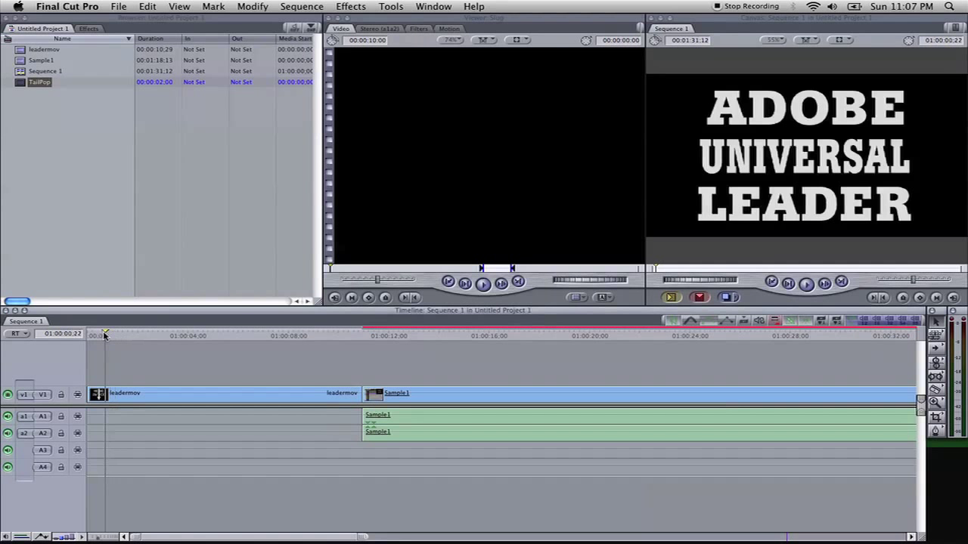
pyautogui.moveTo(104, 335); pyautogui.dragTo(92, 337)
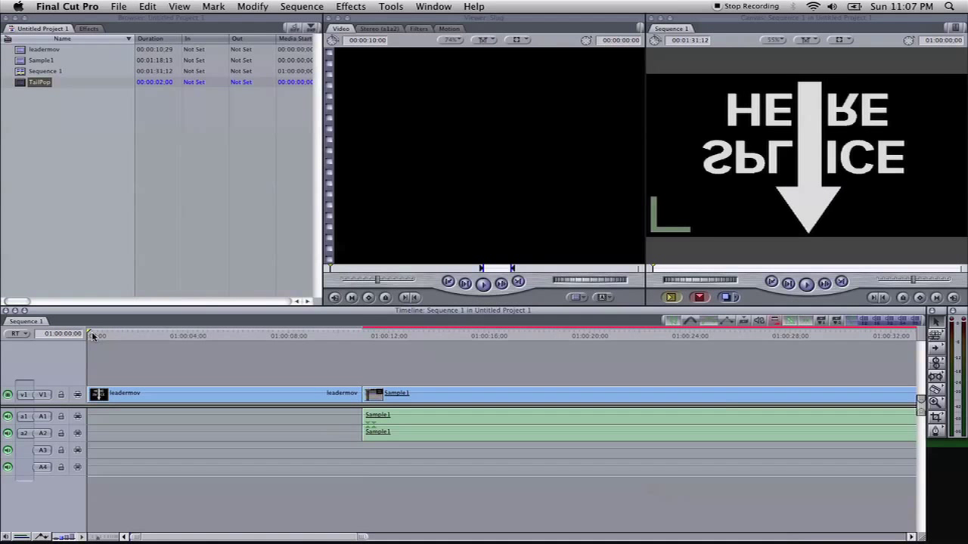
pyautogui.press('i')
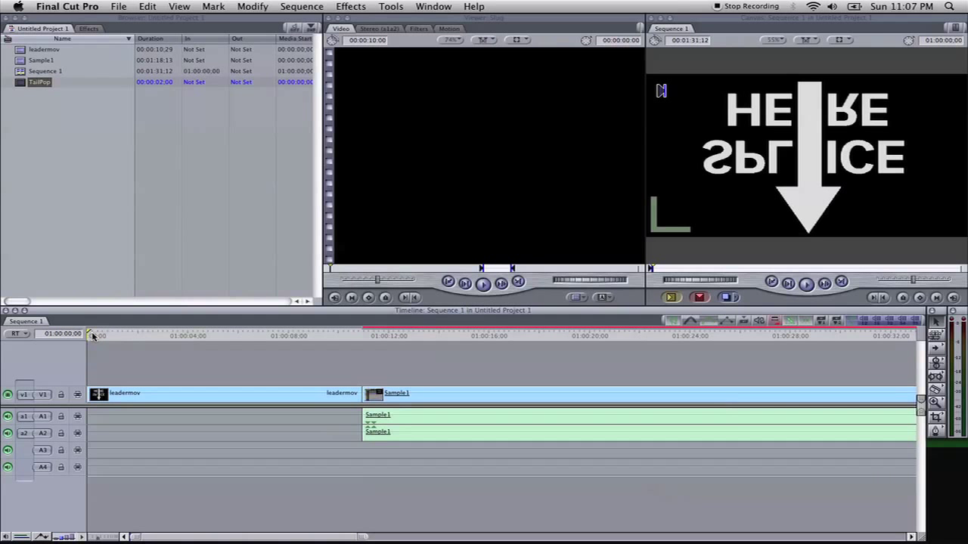
# Step: Mark an Out point at 01:01:31:12 where TailPop ends, then fit the sequence in view
pyautogui.hscroll(10, 124, 362)
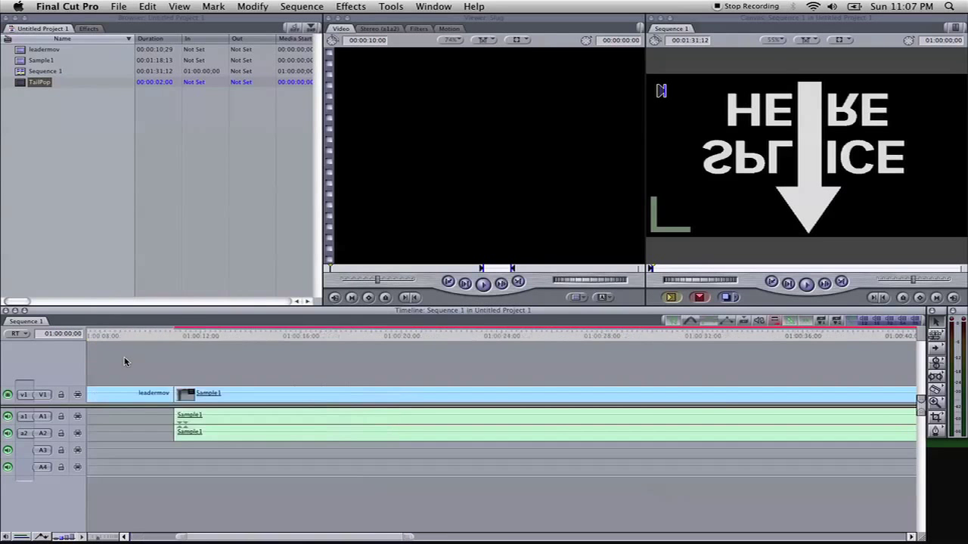
pyautogui.hscroll(10, 125, 361)
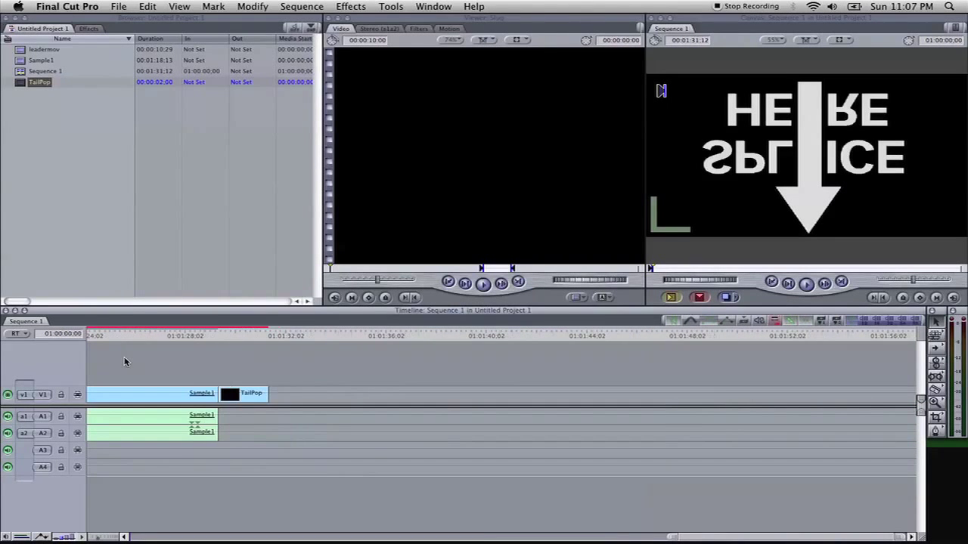
pyautogui.hscroll(2, 125, 362)
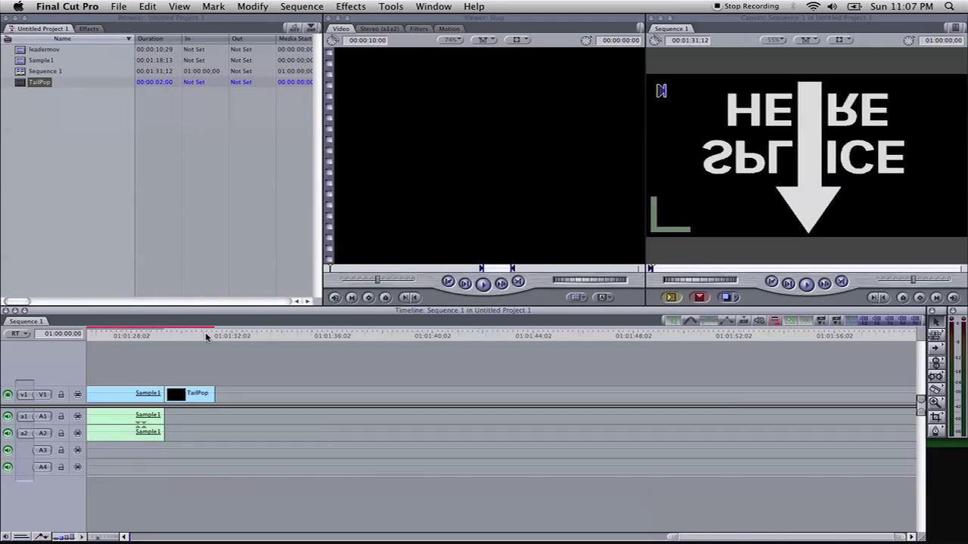
pyautogui.moveTo(206, 337); pyautogui.dragTo(213, 338)
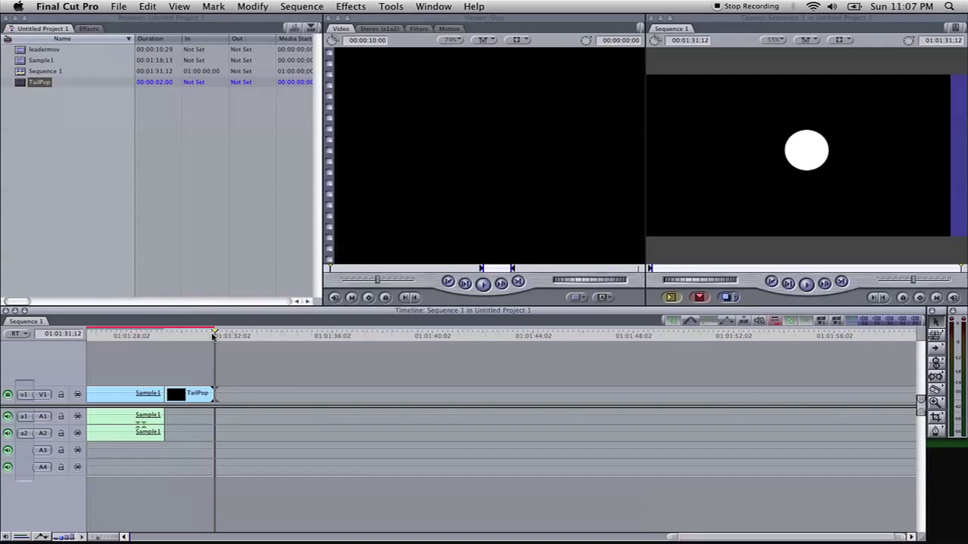
pyautogui.moveTo(213, 338); pyautogui.dragTo(213, 337)
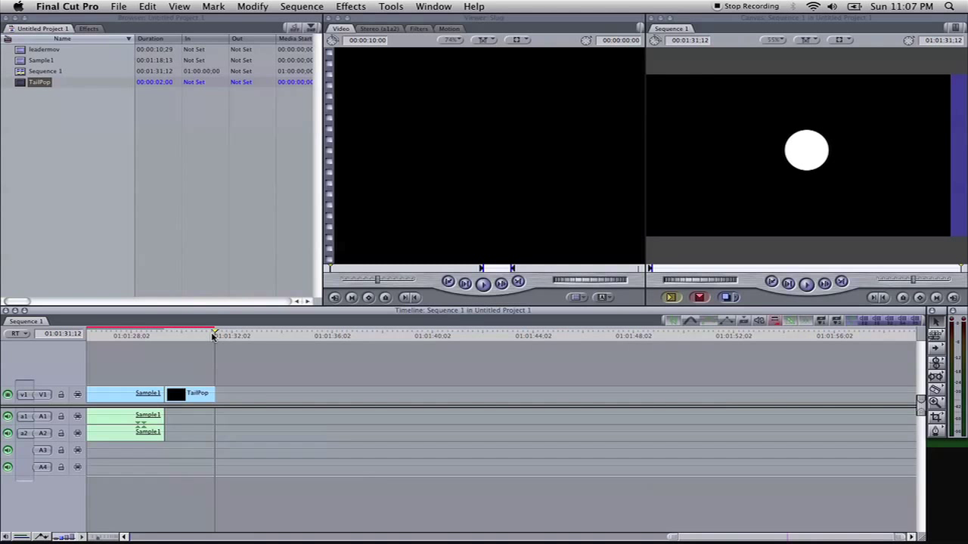
pyautogui.click(215, 337)
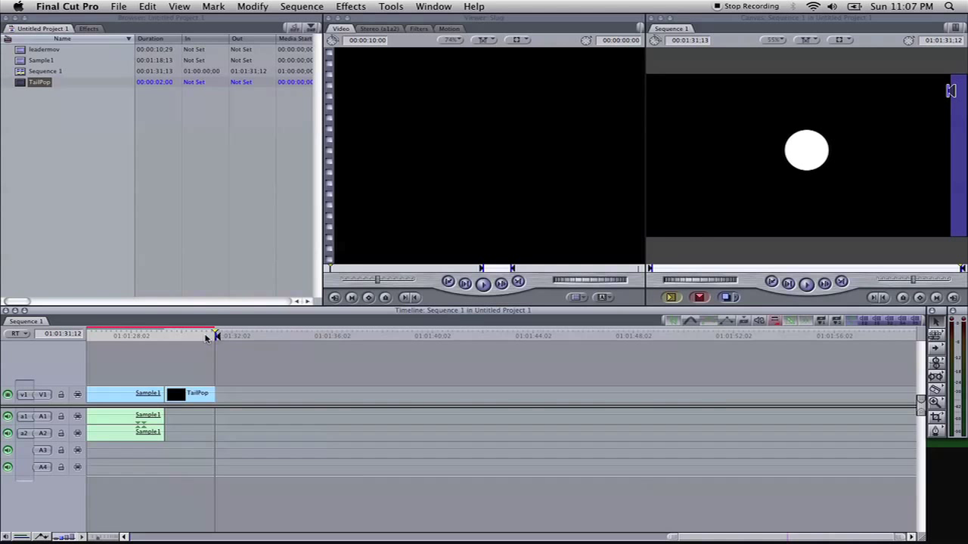
pyautogui.hotkey('shift', 'z')
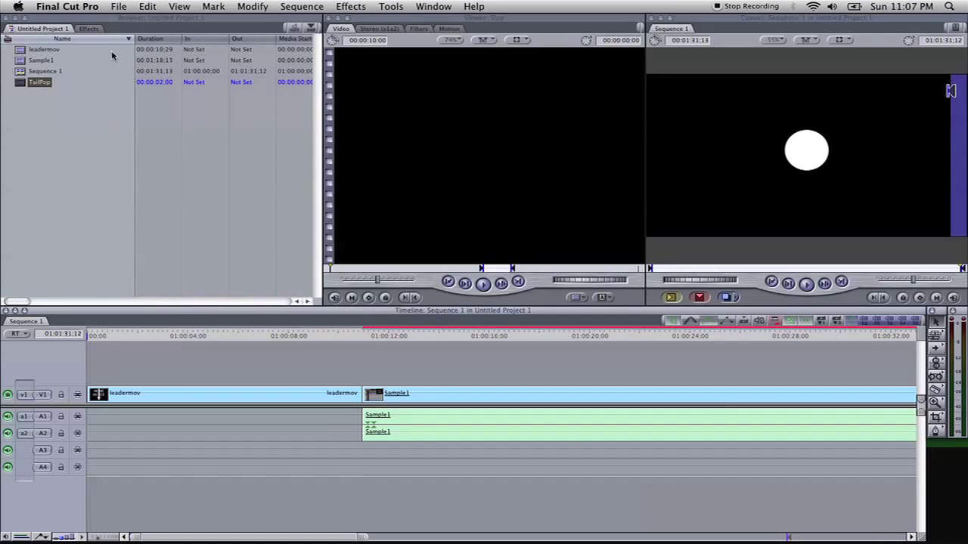
# Step: Export the sequence using QuickTime Conversion
pyautogui.click(119, 6)
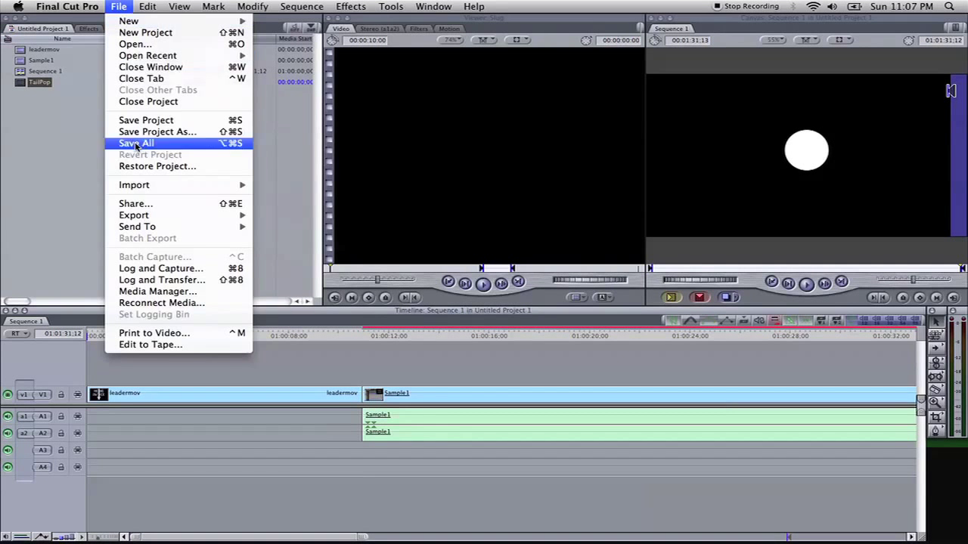
pyautogui.moveTo(138, 220)
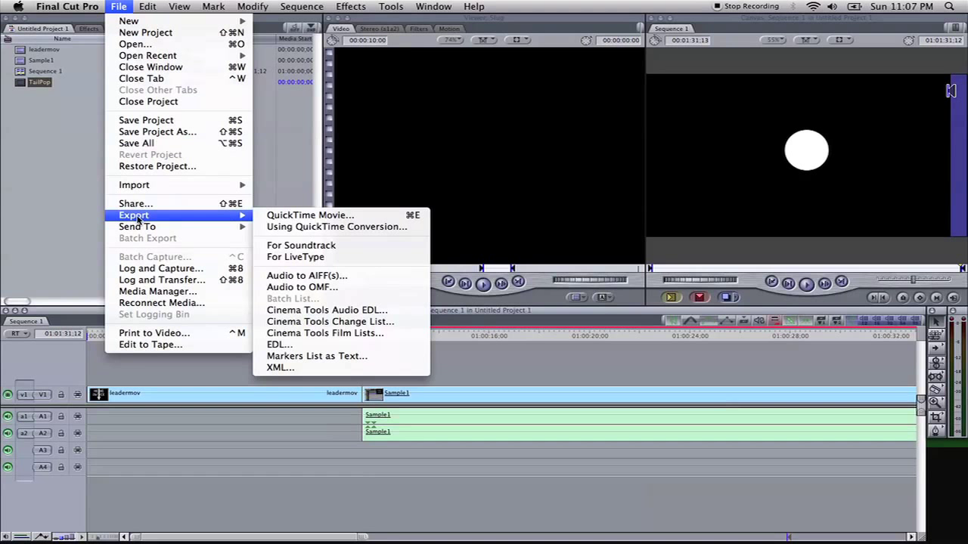
pyautogui.click(283, 227)
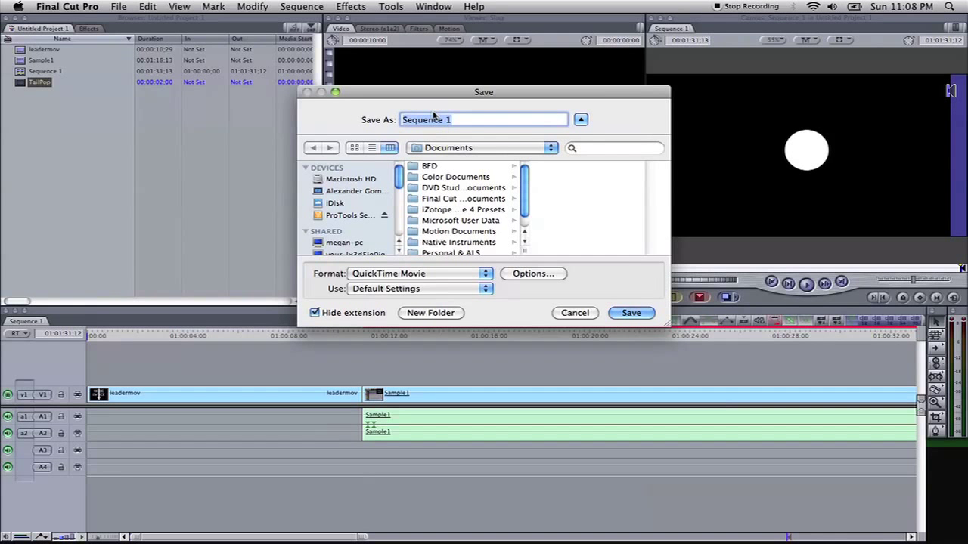
# Step: Keep the name Sequence 1 and save into the ProTools APP Tutorial folder
pyautogui.click(466, 117)
pyautogui.scroll(-2, 453, 245)
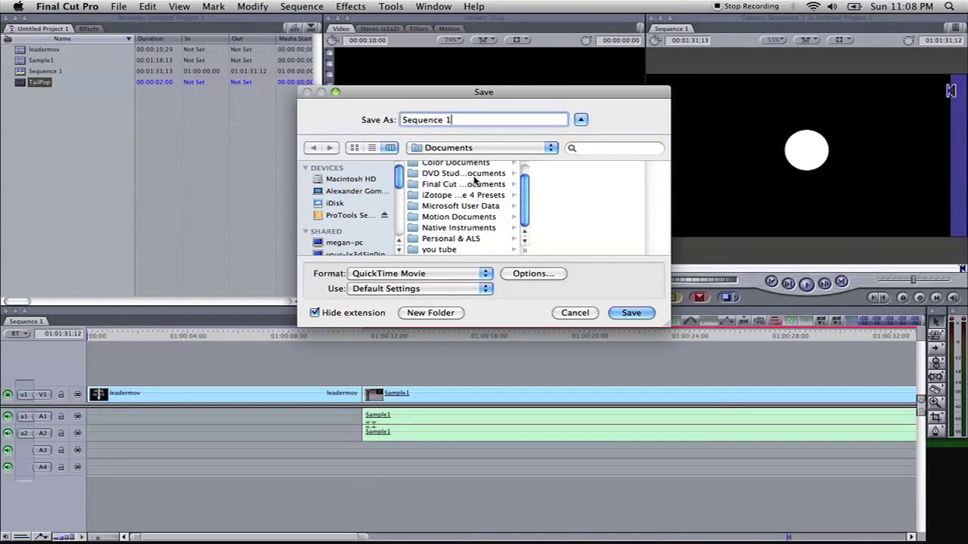
pyautogui.click(446, 249)
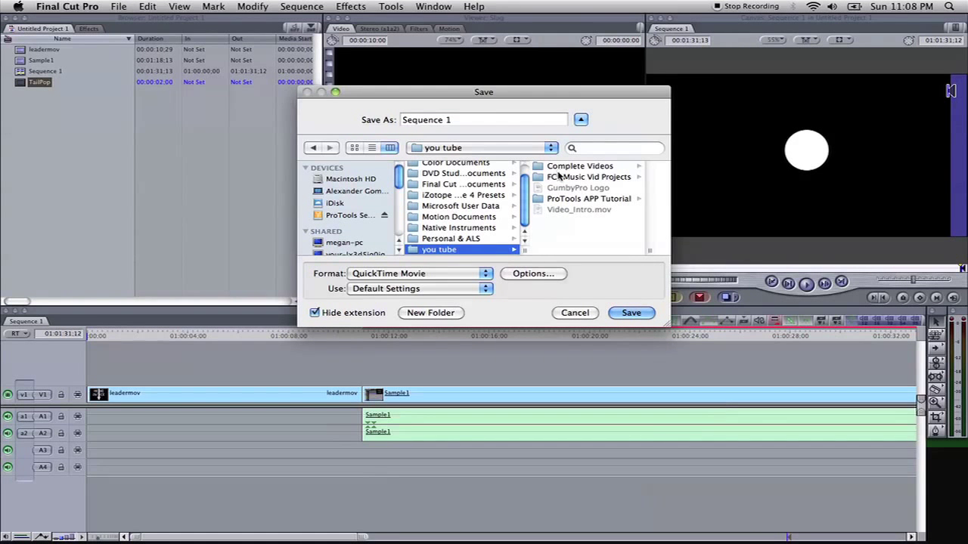
pyautogui.click(565, 200)
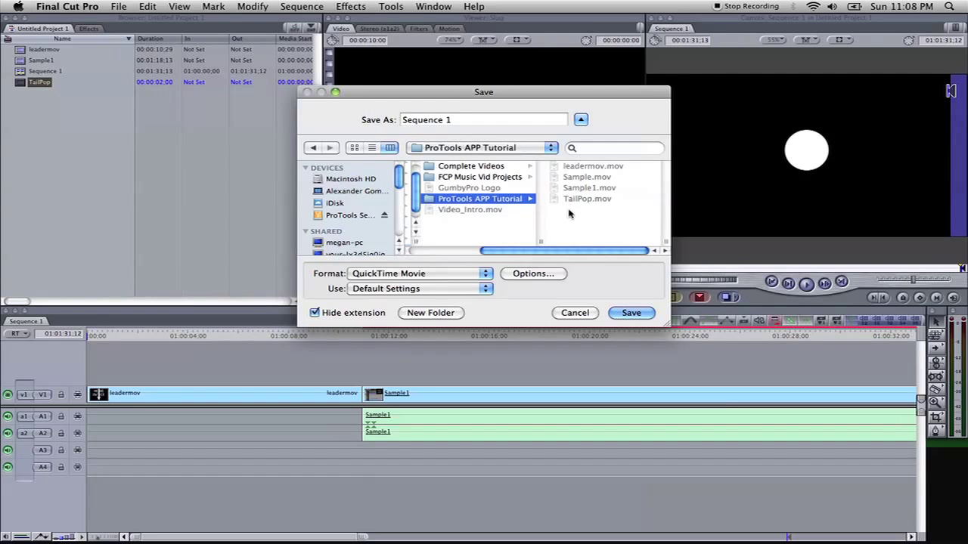
pyautogui.click(518, 276)
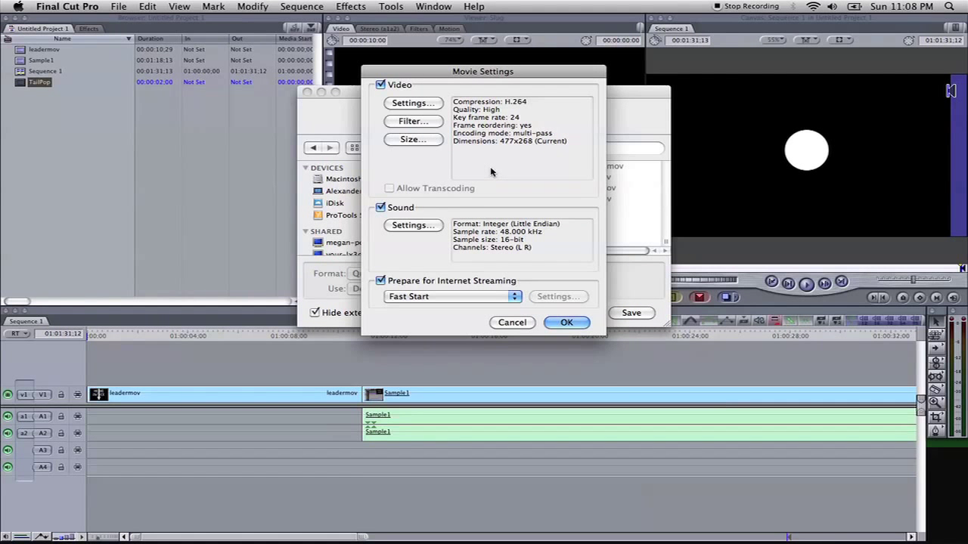
# Step: Keep H.264 compression and set the export frame rate to 29.97 fps
pyautogui.click(423, 106)
pyautogui.click(473, 81)
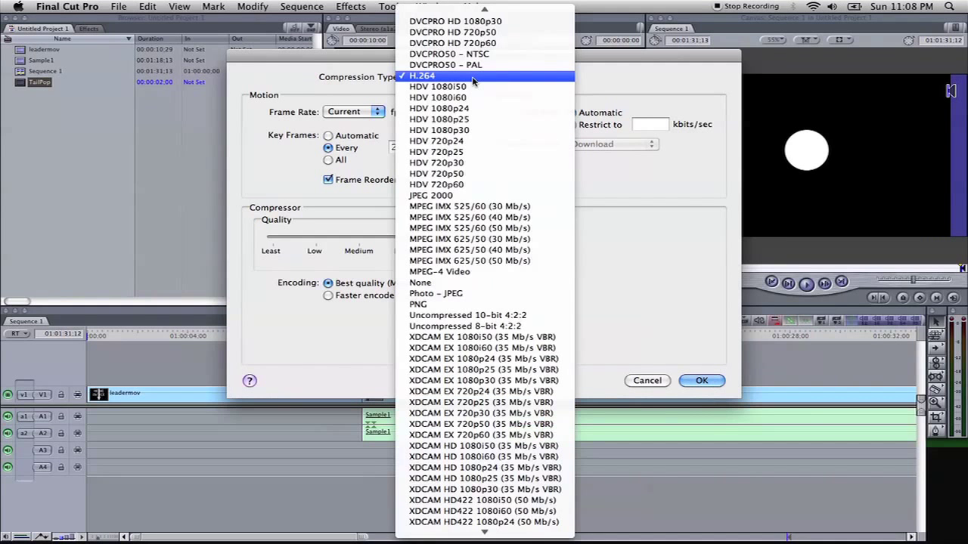
pyautogui.click(474, 78)
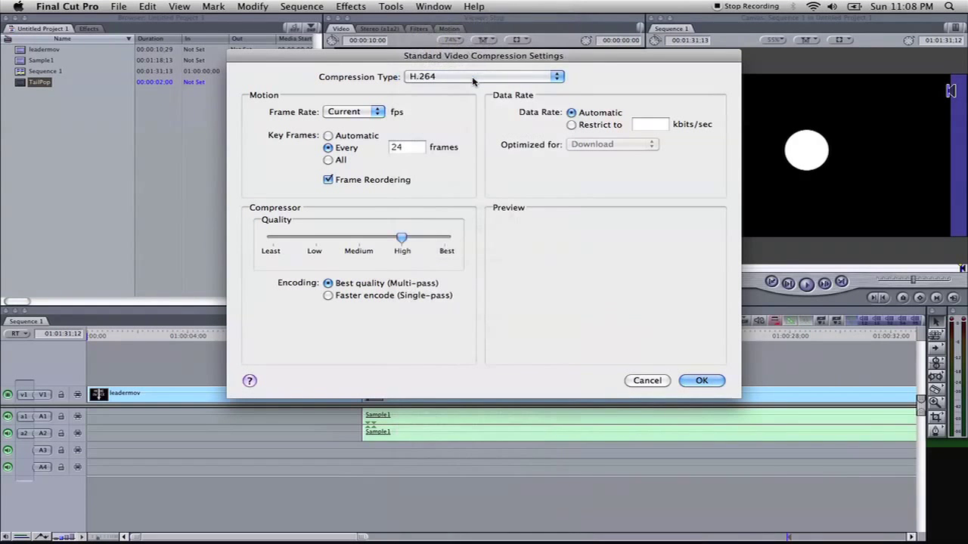
pyautogui.click(378, 113)
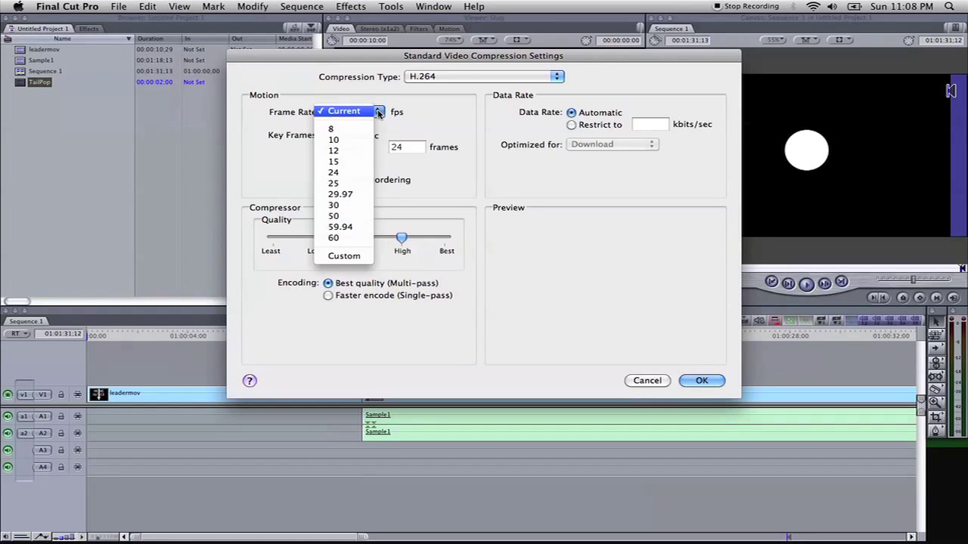
pyautogui.click(347, 198)
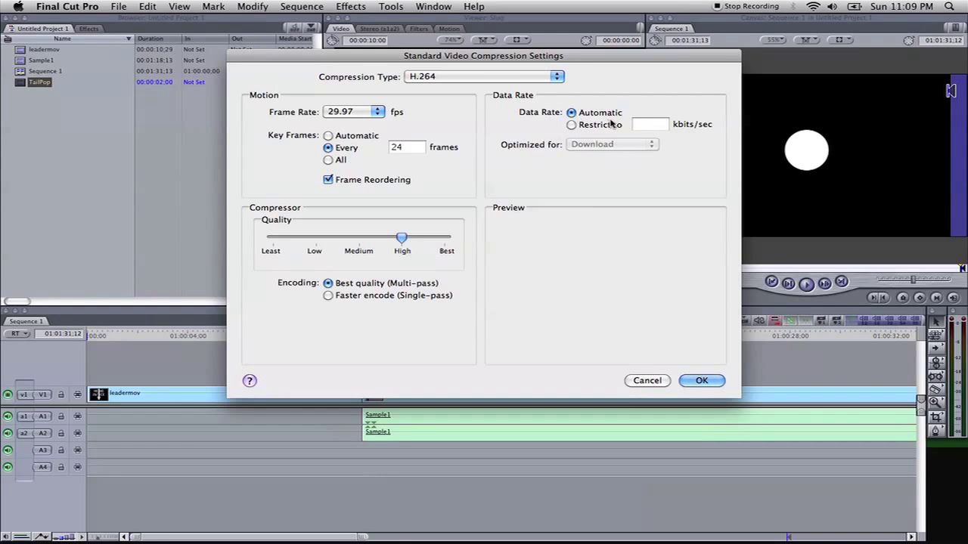
pyautogui.click(701, 380)
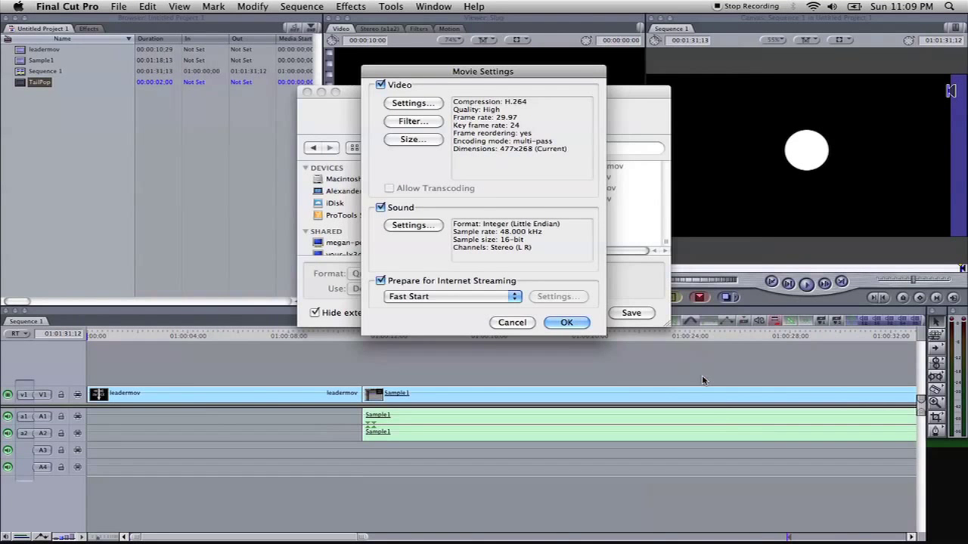
# Step: Change the export size from 477x268 to the 320 x 240 QVGA preset
pyautogui.click(412, 140)
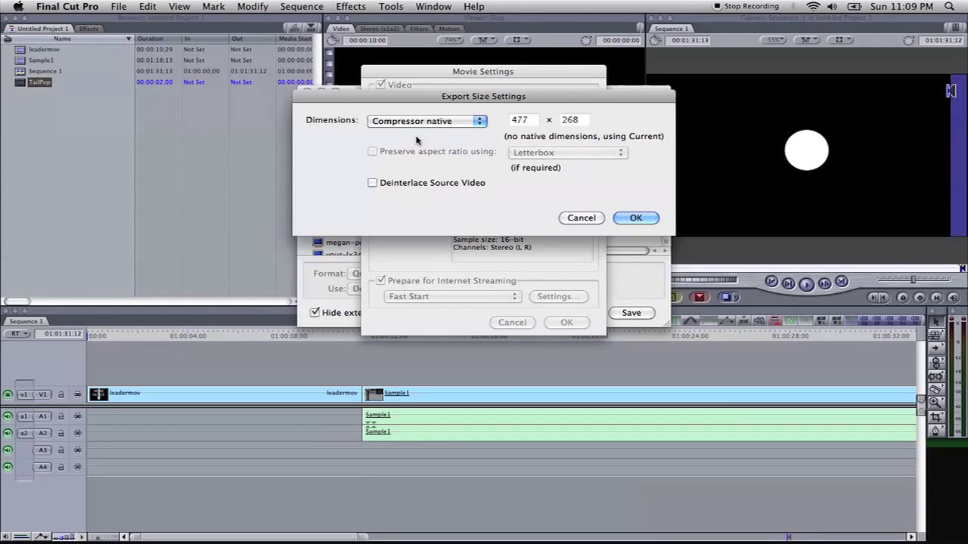
pyautogui.click(461, 127)
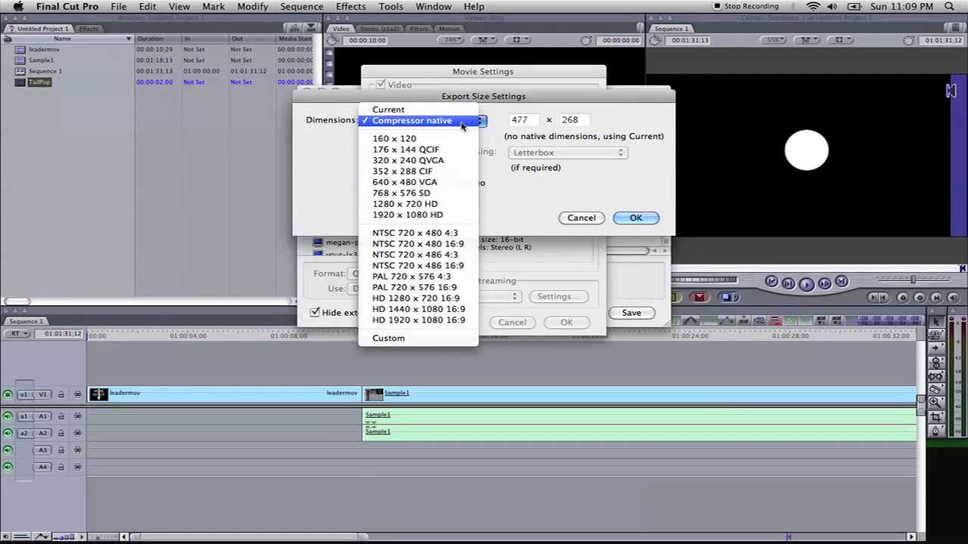
pyautogui.click(441, 161)
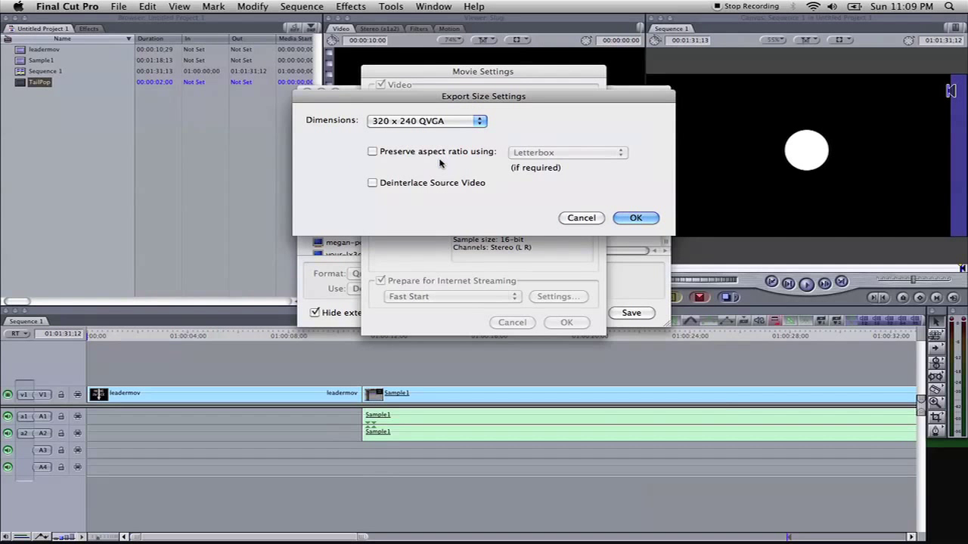
pyautogui.click(627, 220)
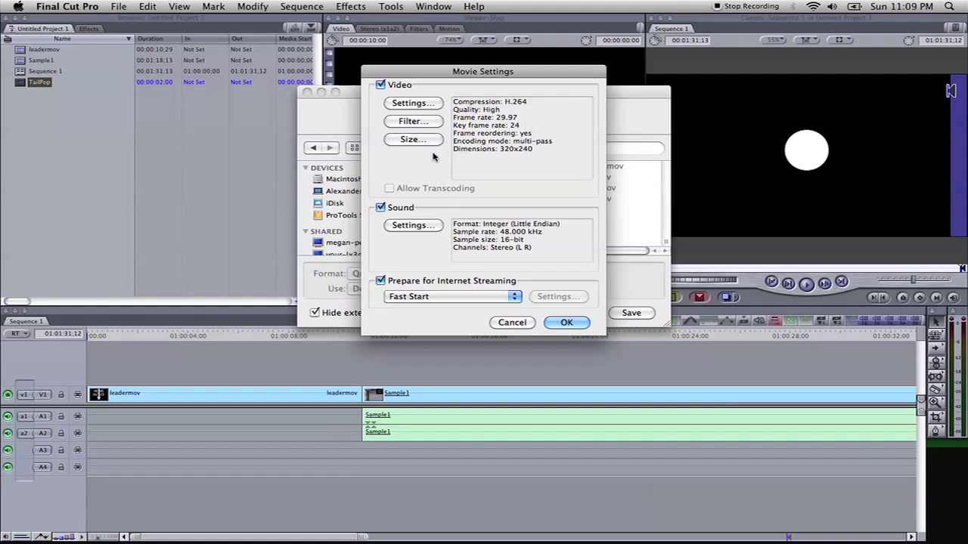
# Step: Set the sound sample size to 24 bits, leaving render quality at Normal
pyautogui.click(412, 225)
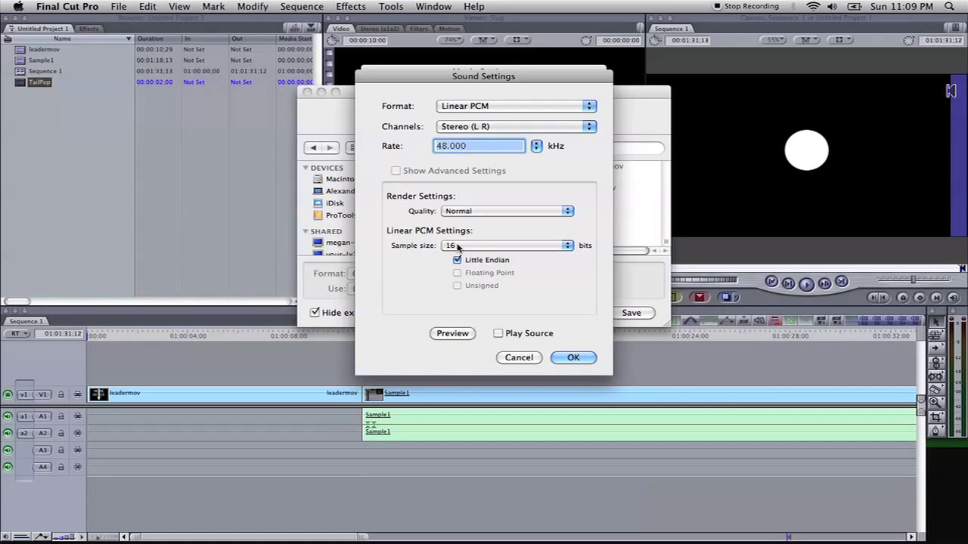
pyautogui.click(458, 247)
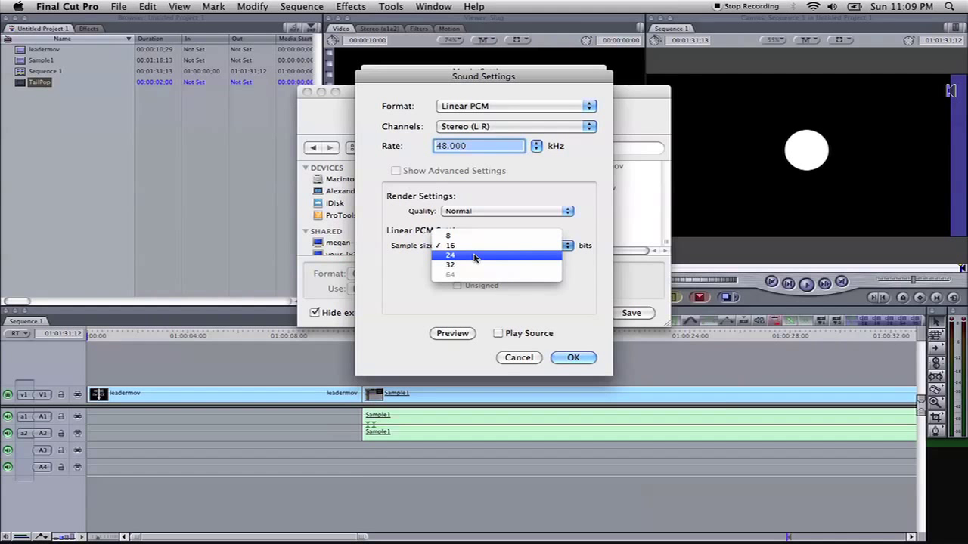
pyautogui.click(475, 259)
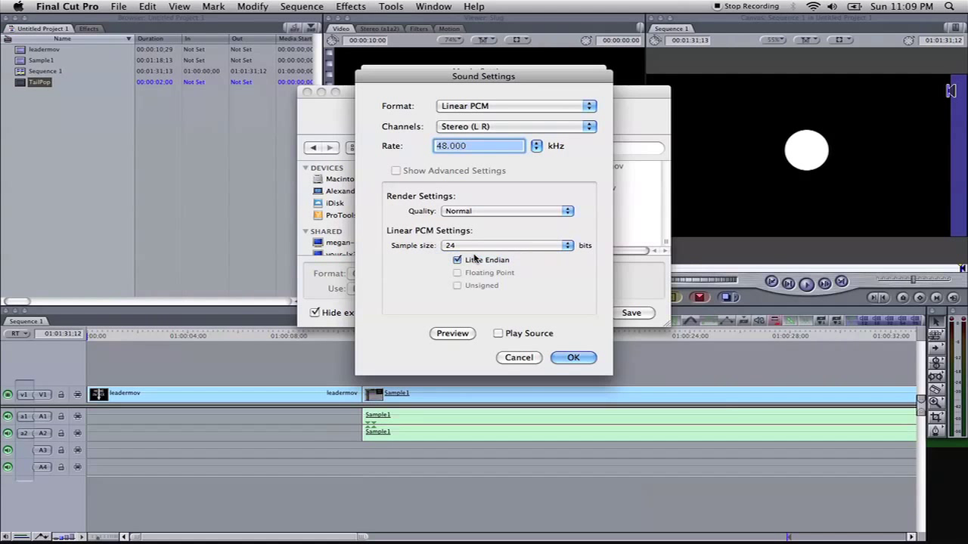
pyautogui.click(496, 214)
pyautogui.click(579, 194)
pyautogui.click(567, 358)
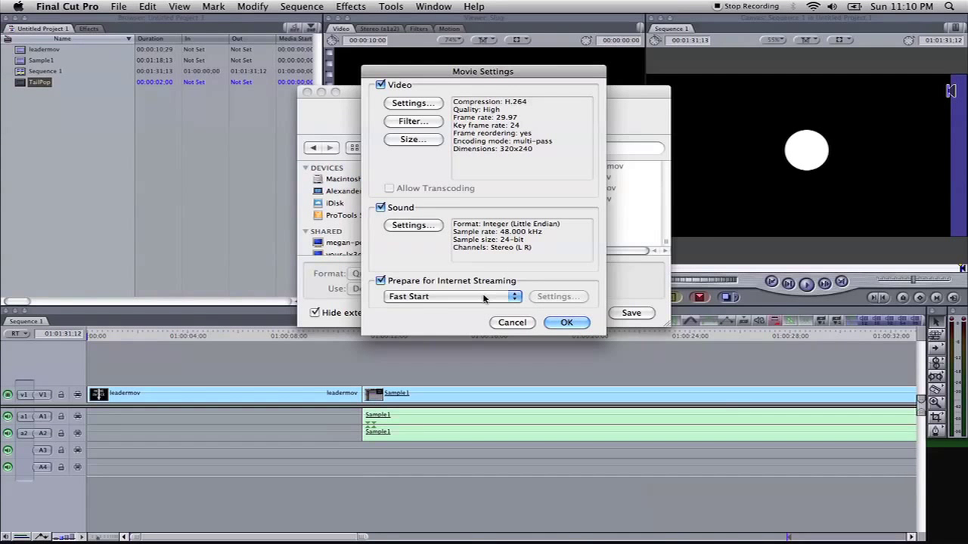
# Step: Turn off Prepare for Internet Streaming, confirm the movie settings, and save the export
pyautogui.click(381, 281)
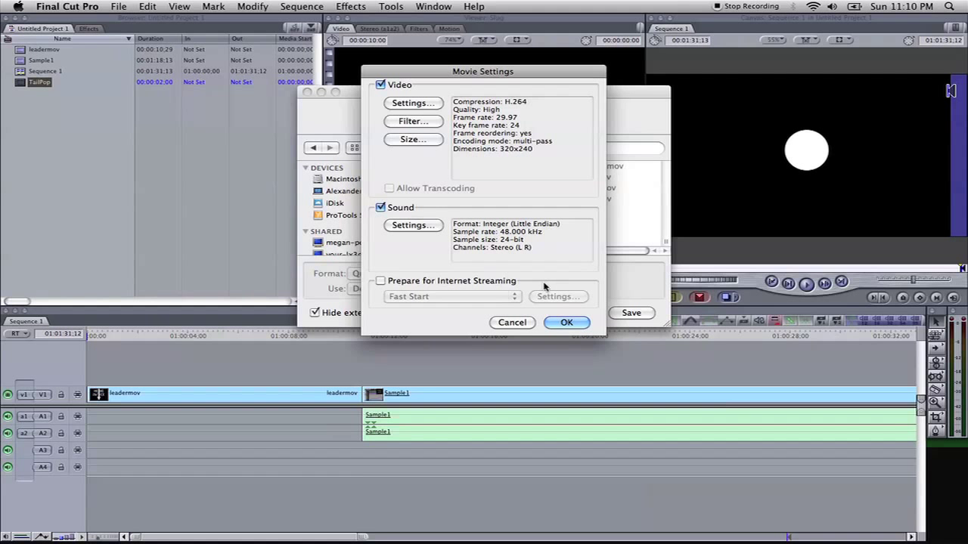
pyautogui.click(564, 323)
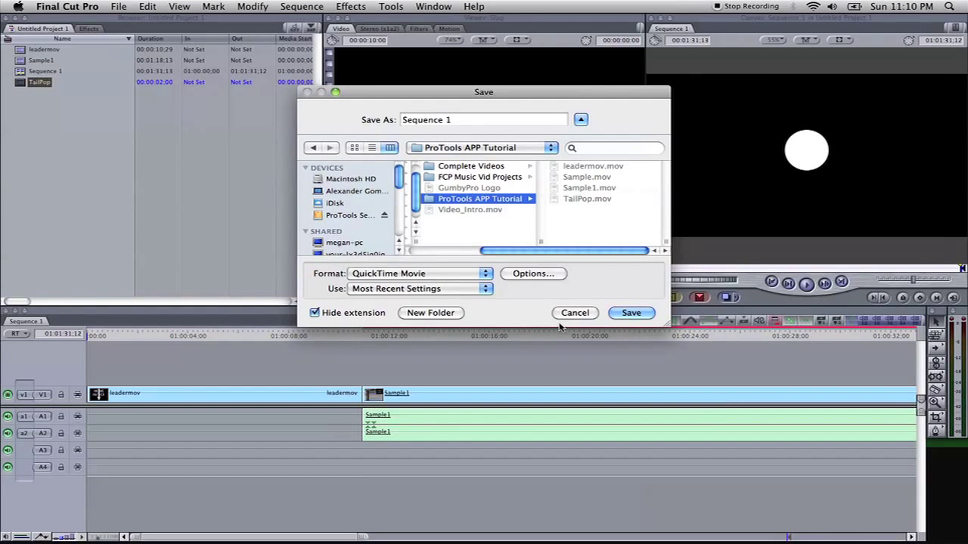
pyautogui.click(626, 315)
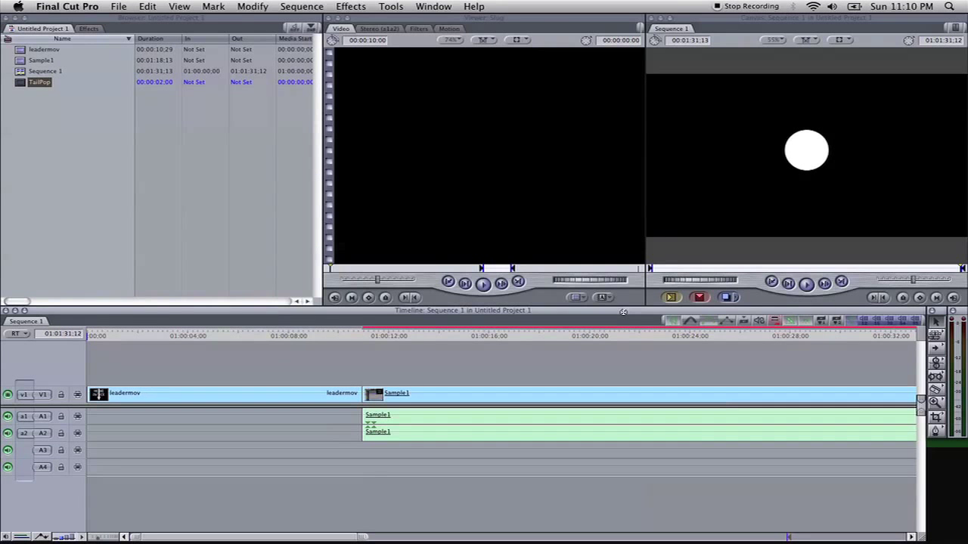